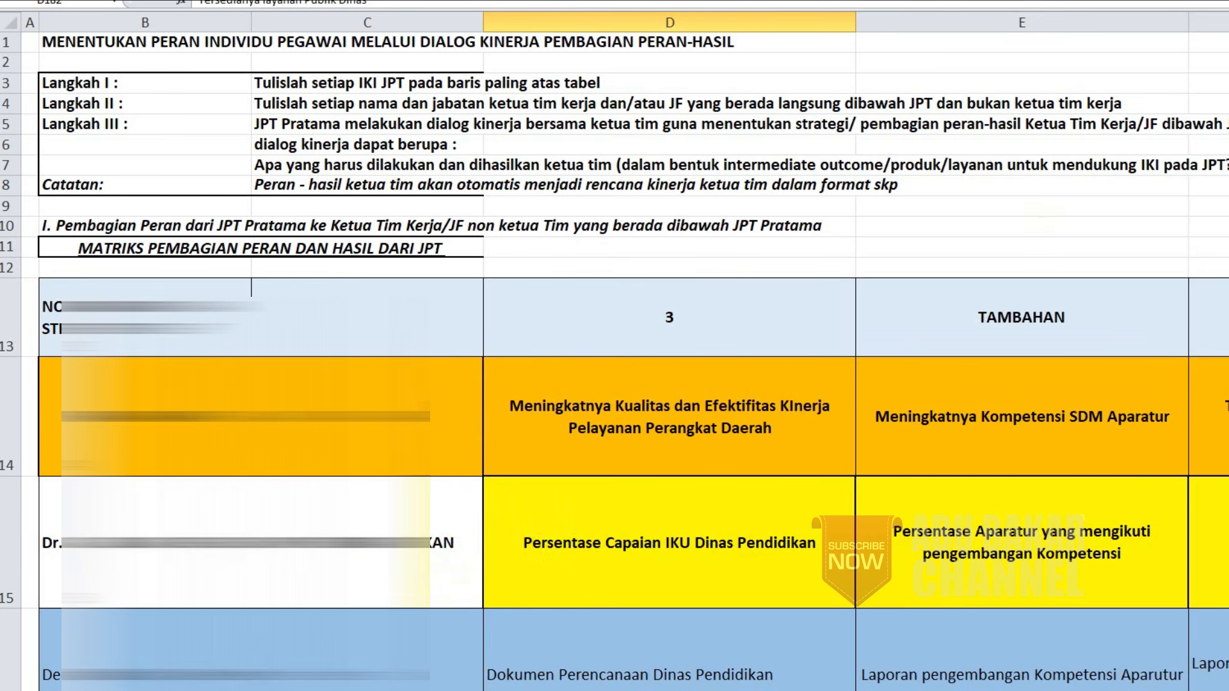
Examine the role and result matrix from the JPT level down through the team leaders' intermediate outputs in column D
scroll(615, 359, down, 6)
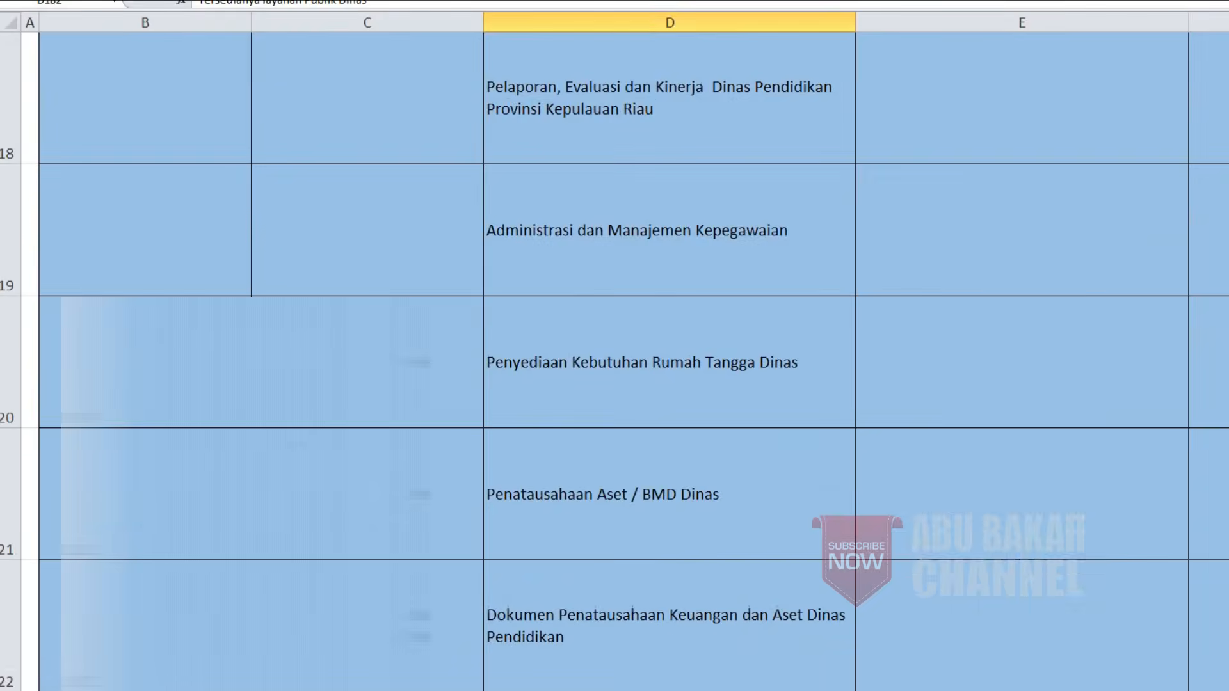
scroll(615, 359, up, 2)
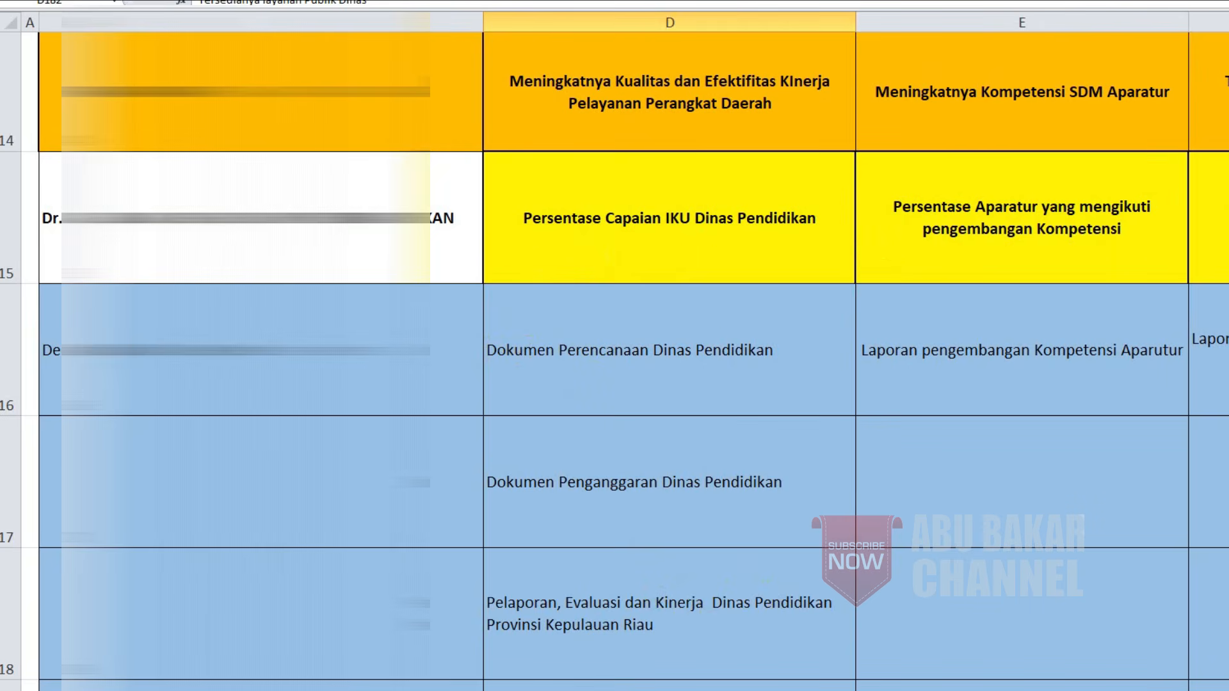
click(660, 253)
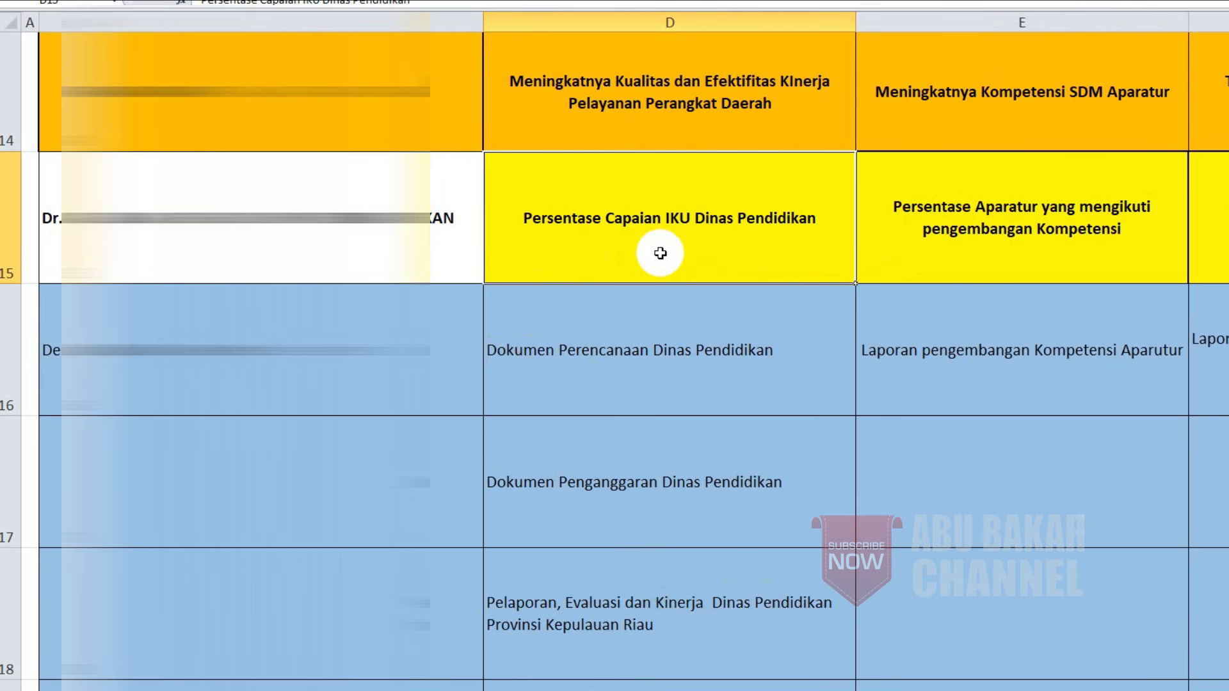
click(554, 384)
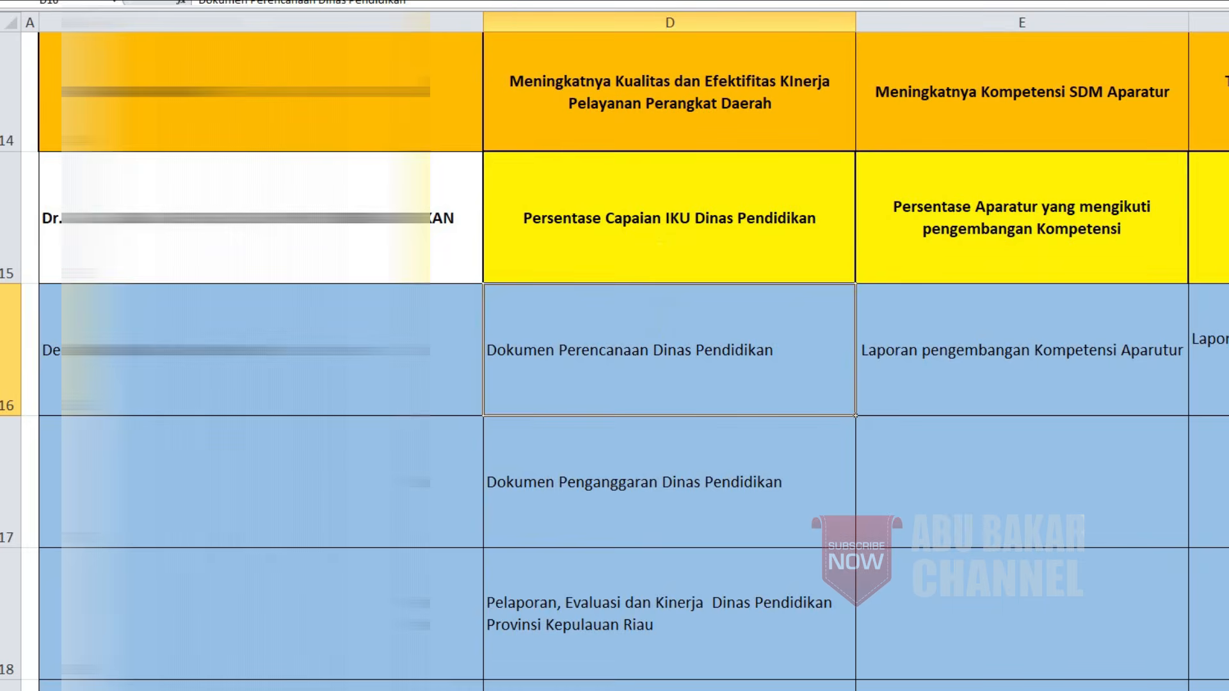
scroll(568, 662, down, 2)
click(568, 661)
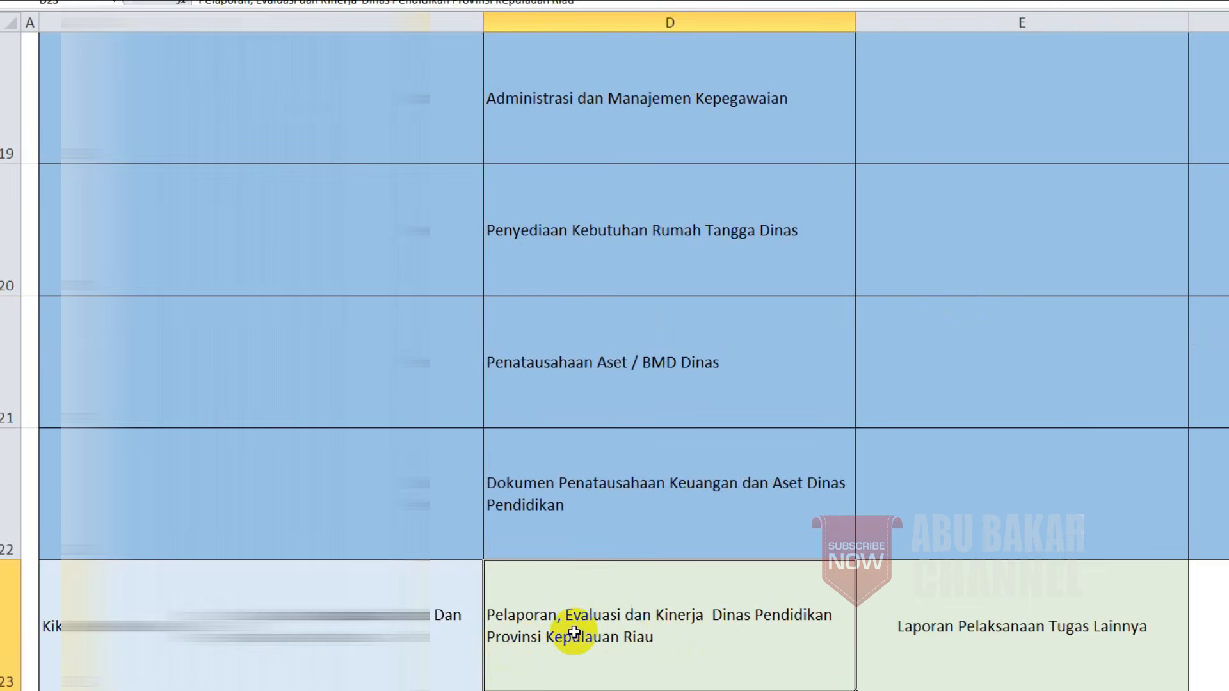
scroll(574, 632, down, 1)
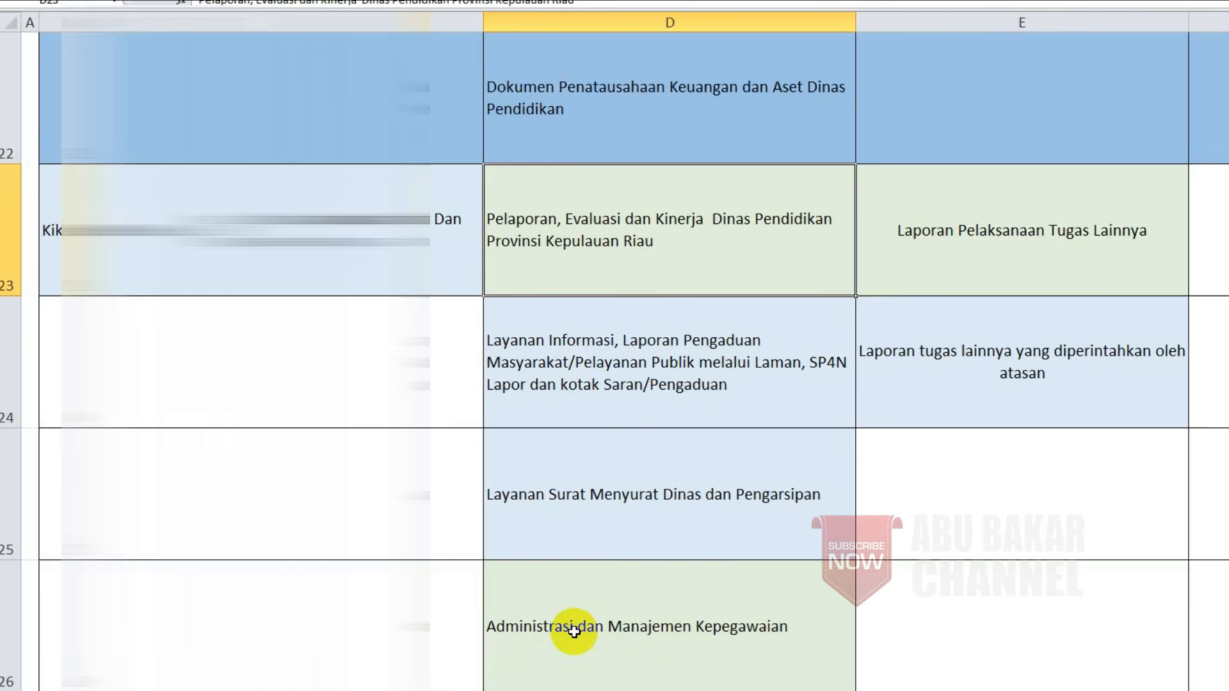
scroll(574, 632, down, 3)
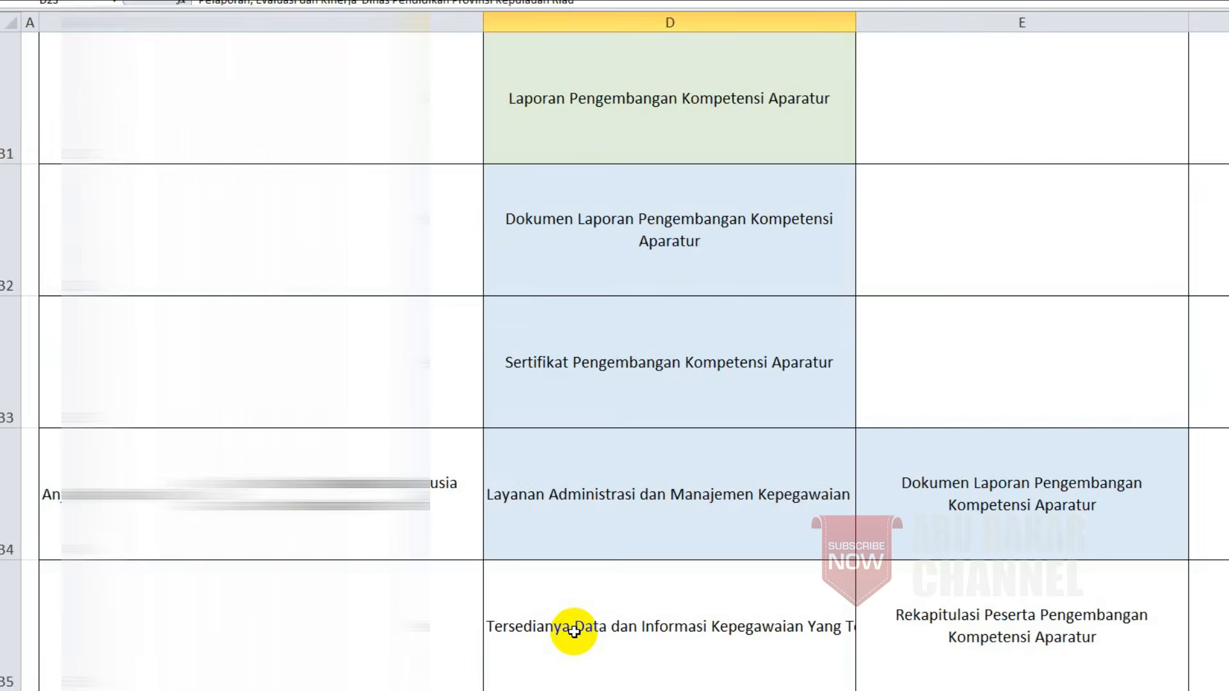
scroll(573, 632, down, 9)
Examine the Penata Layanan Operasional's duties in rows 59 to 64, comparing the superior's blue work results with the individual's yellow ones
click(412, 192)
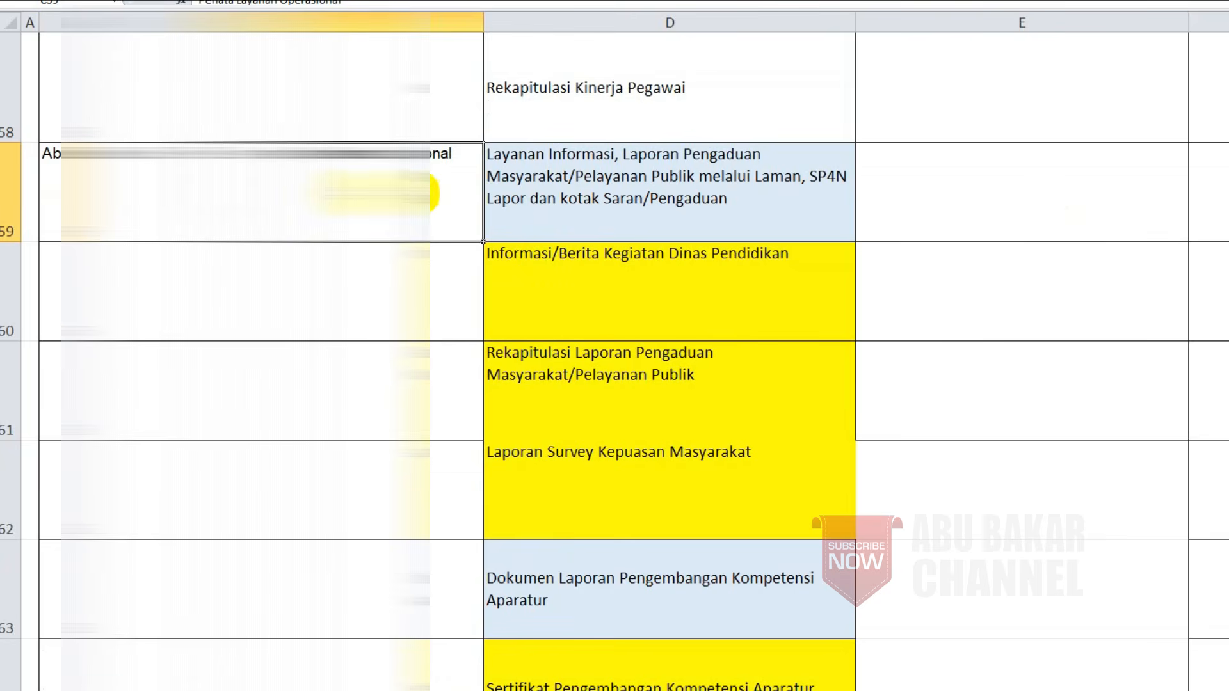
click(540, 184)
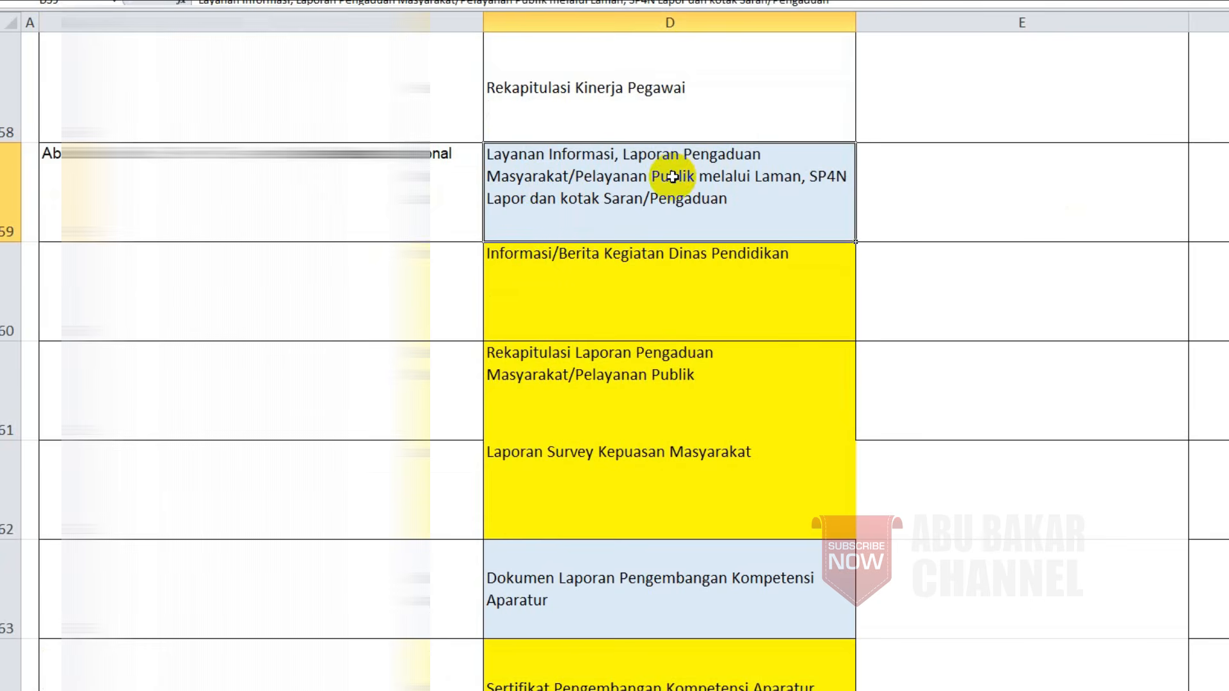
click(536, 268)
click(548, 369)
click(552, 461)
click(561, 391)
click(554, 298)
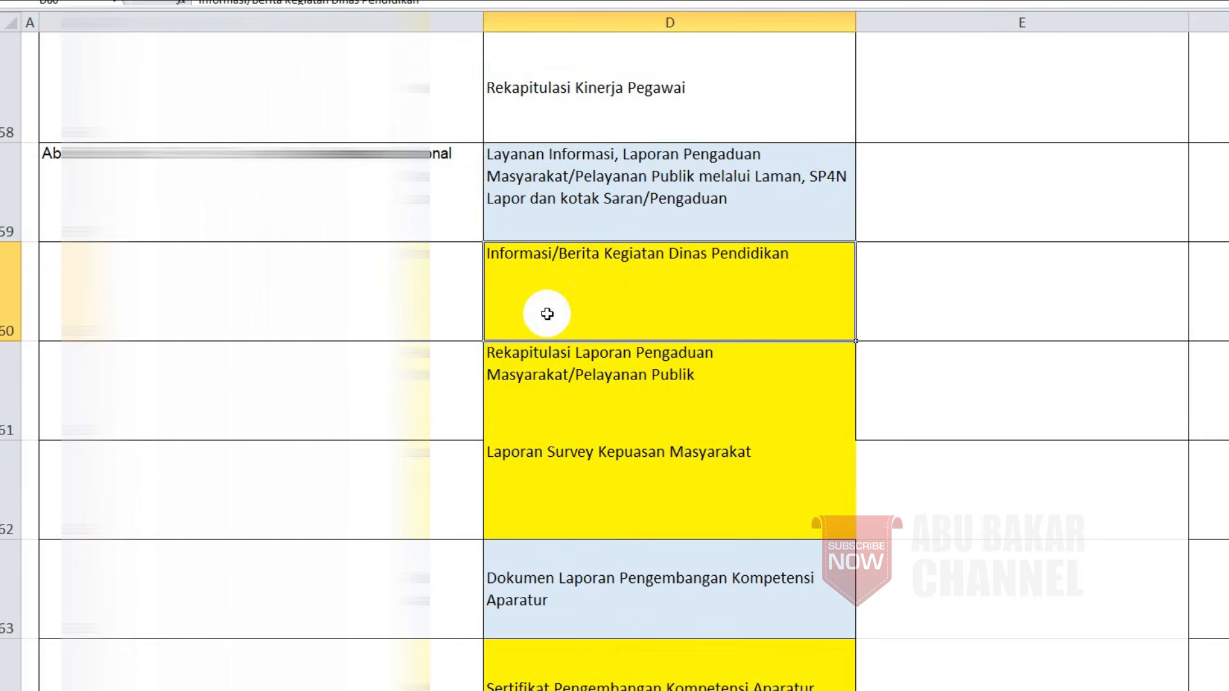
click(540, 392)
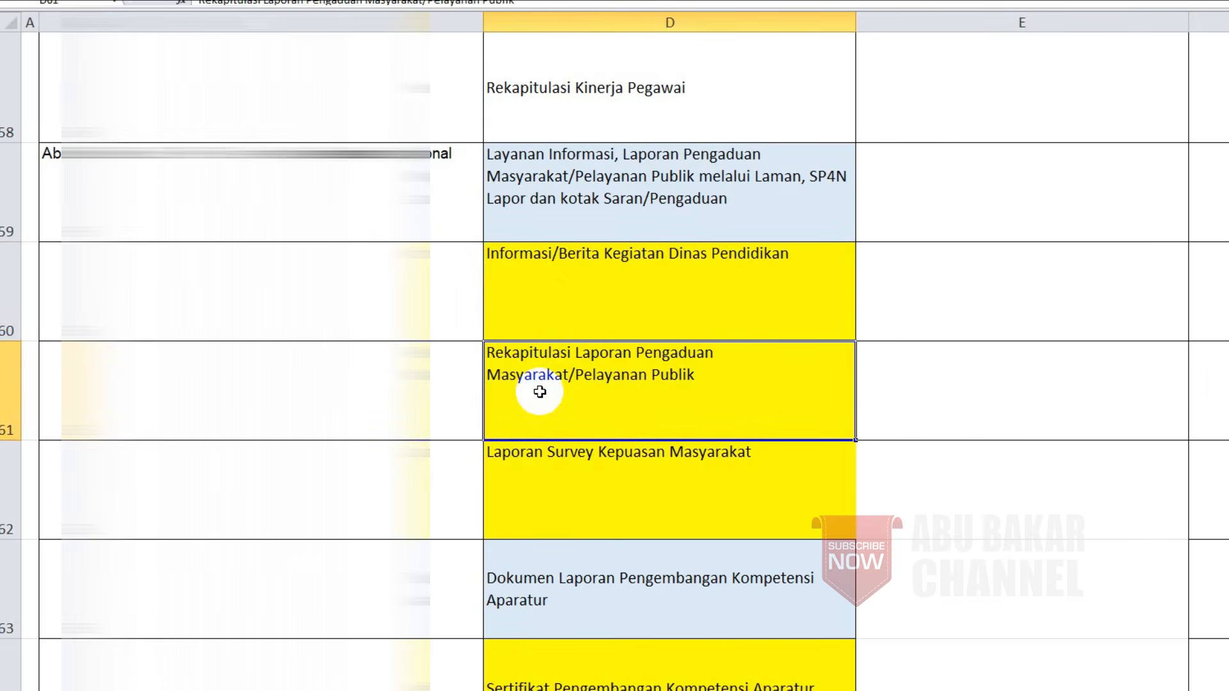
click(642, 485)
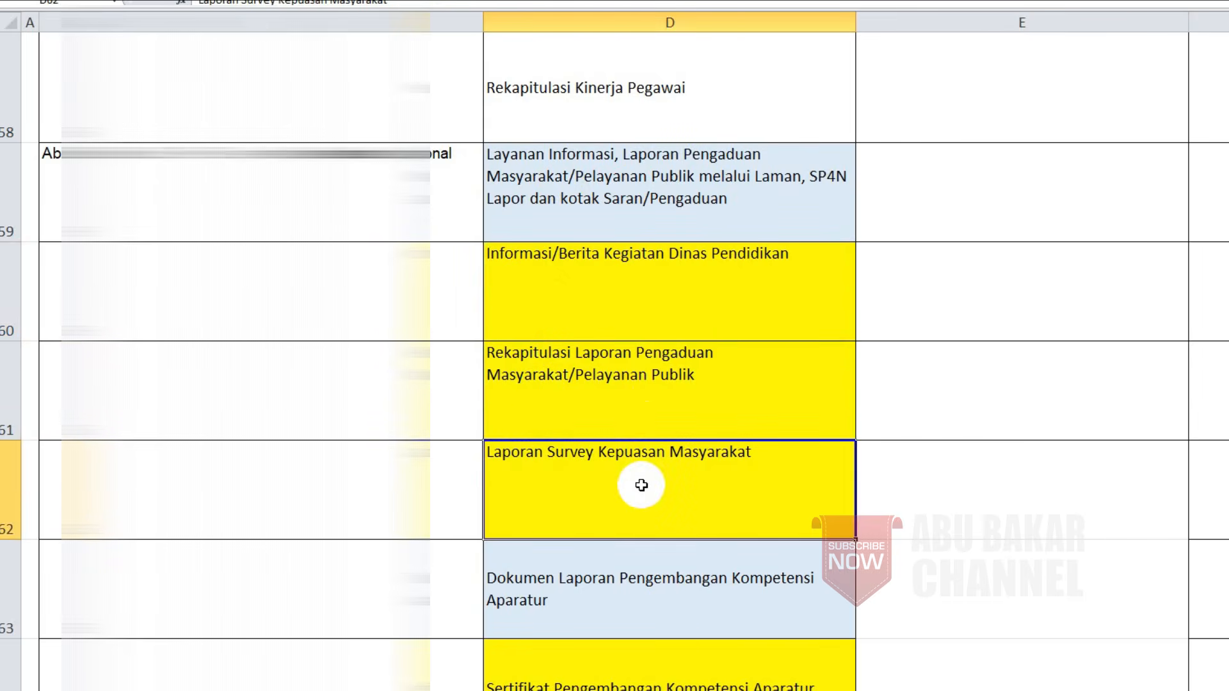
scroll(641, 486, down, 1)
click(575, 293)
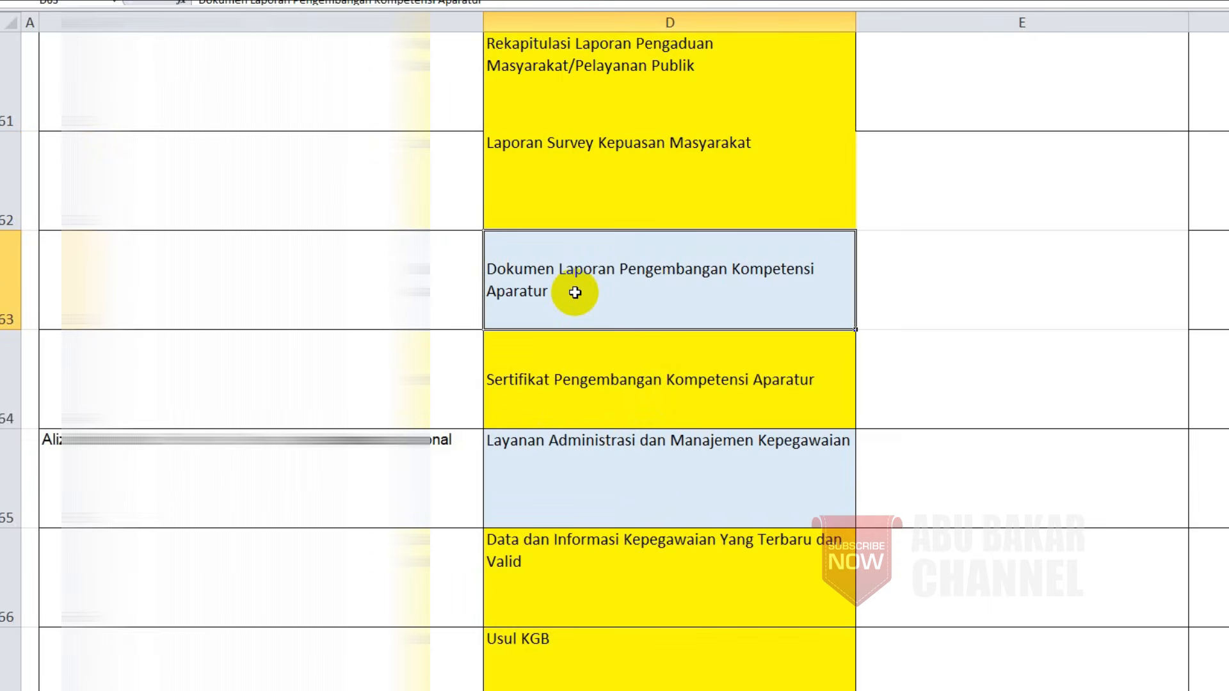
click(606, 367)
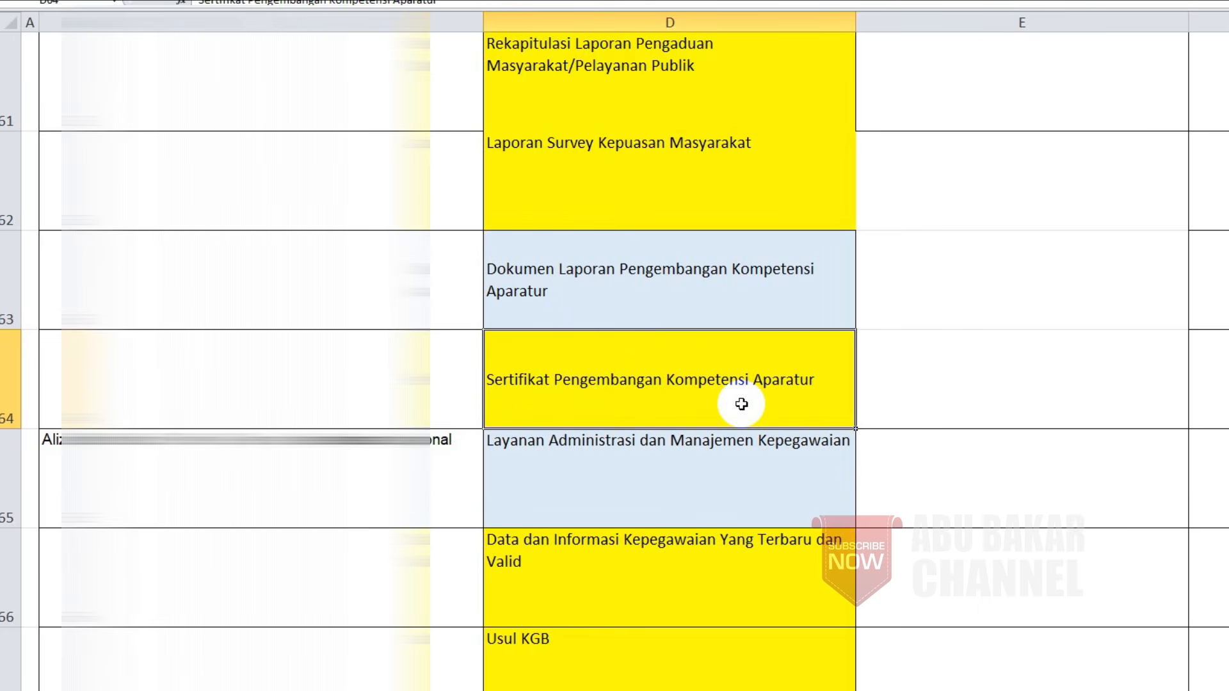
scroll(741, 404, up, 1)
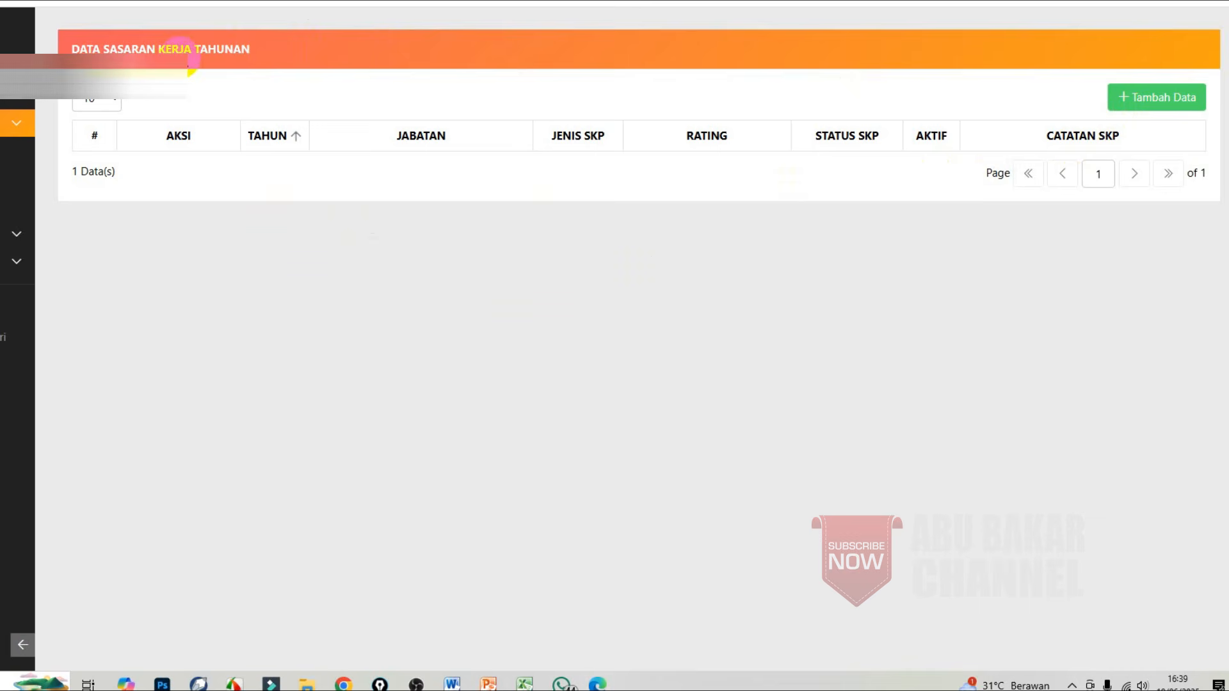
In the browser's Data Sasaran Kerja Tahunan page, add a 2025 entry with Jenis SKP Kuantitatif and save it
click(1153, 101)
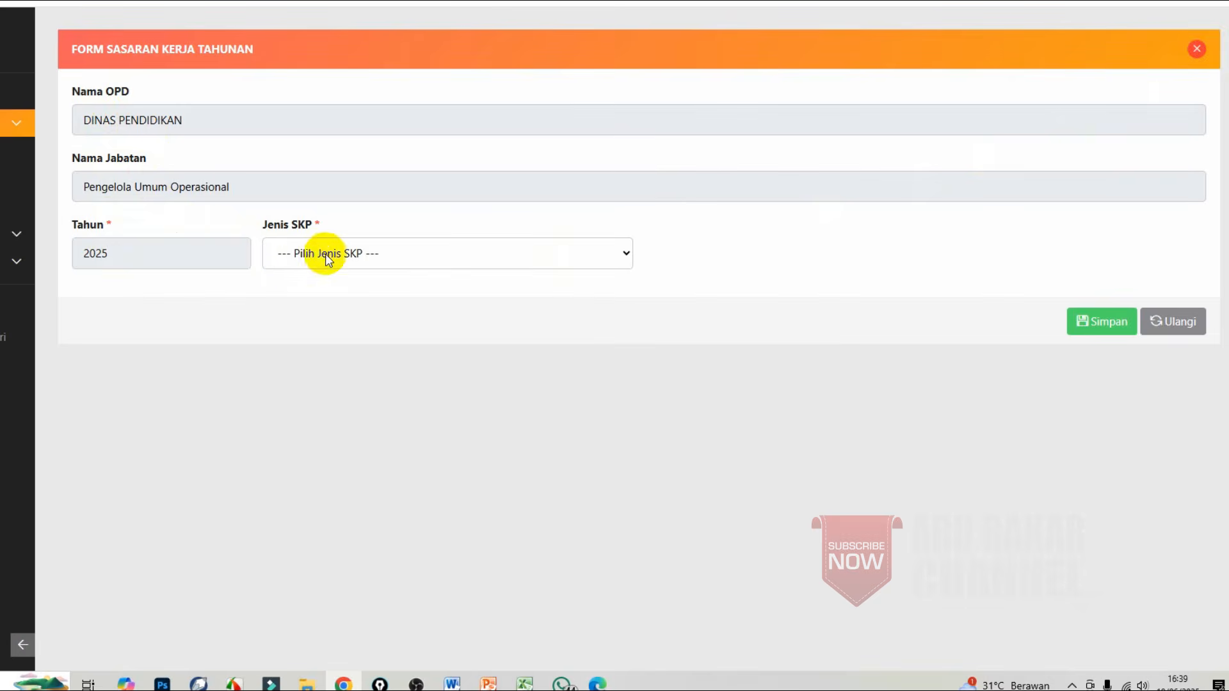
click(347, 258)
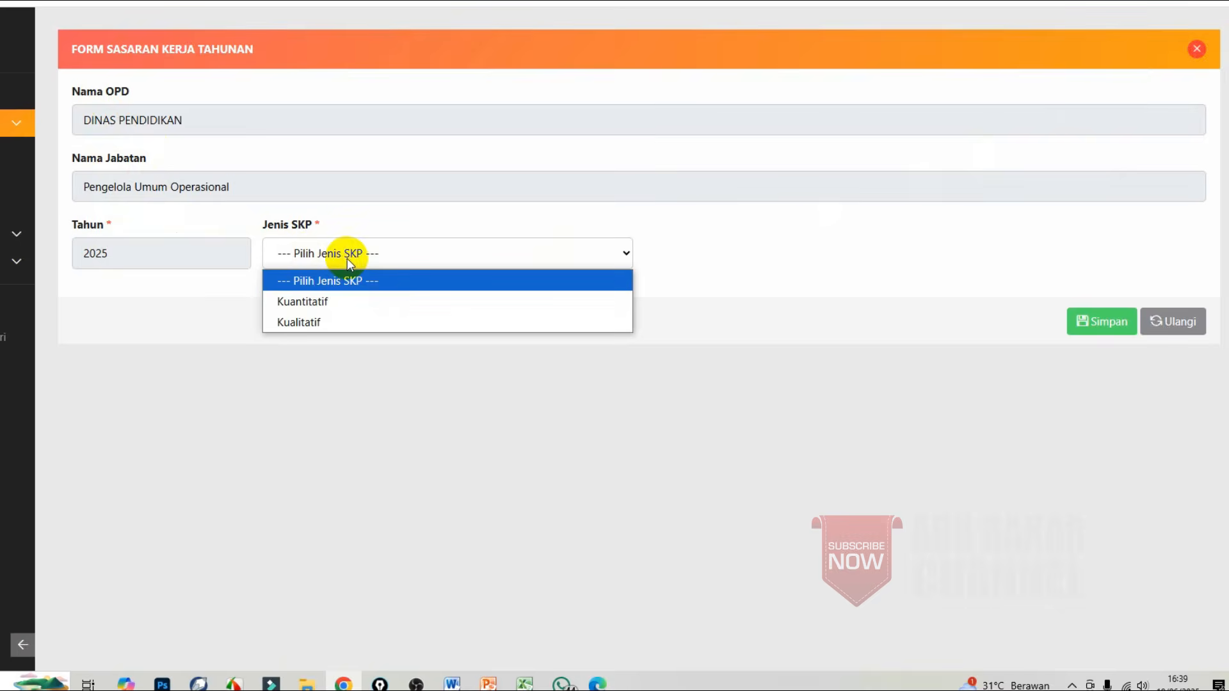
click(339, 301)
click(1106, 331)
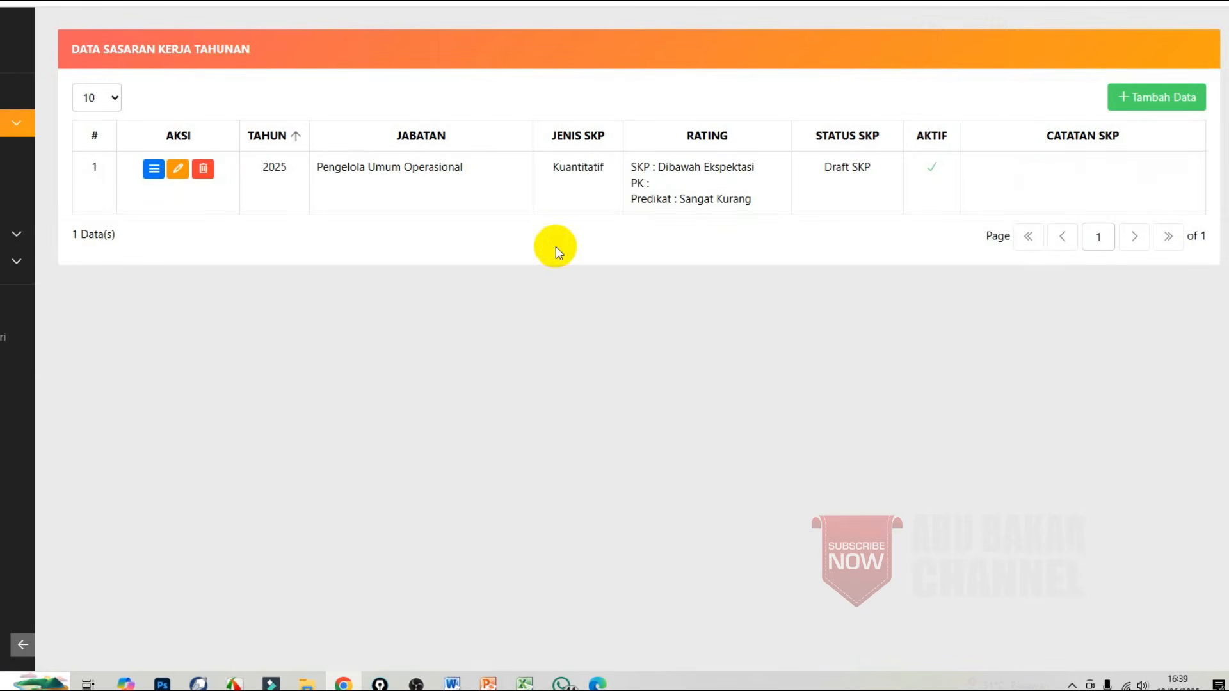
Consult the matrix in the MPH Umpeg Disdik 2025 workbook, return to the browser and open the 2025 SKP entry's details
mouse_move(525, 684)
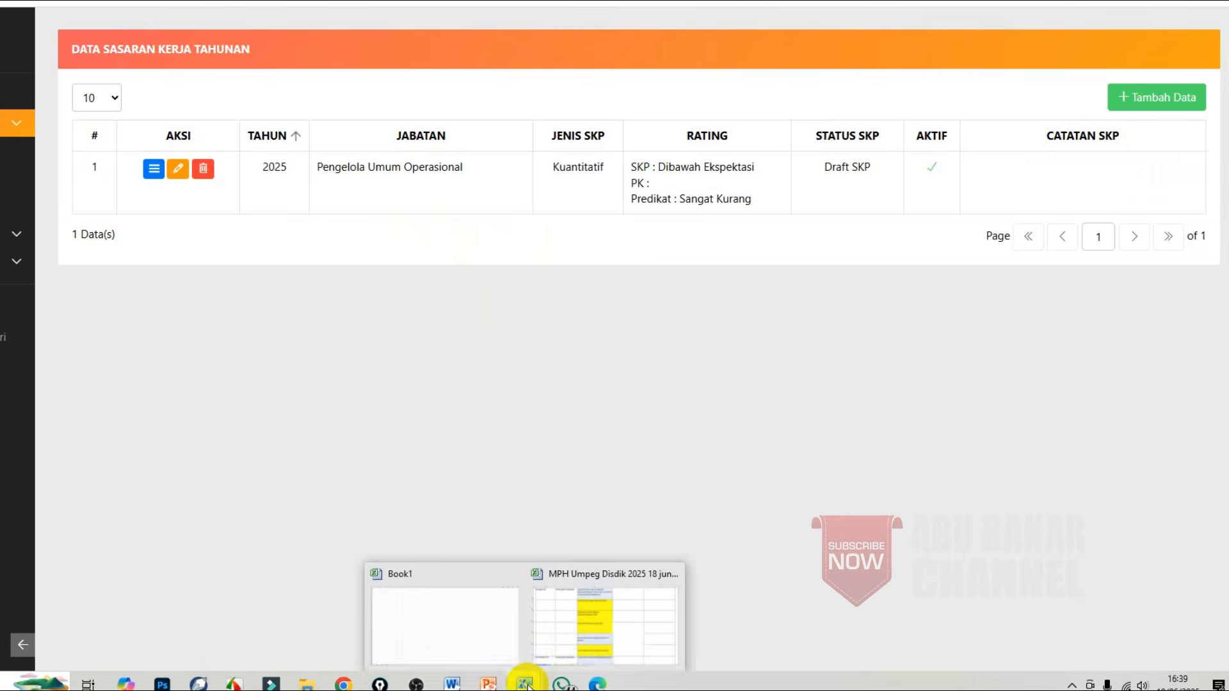
click(587, 635)
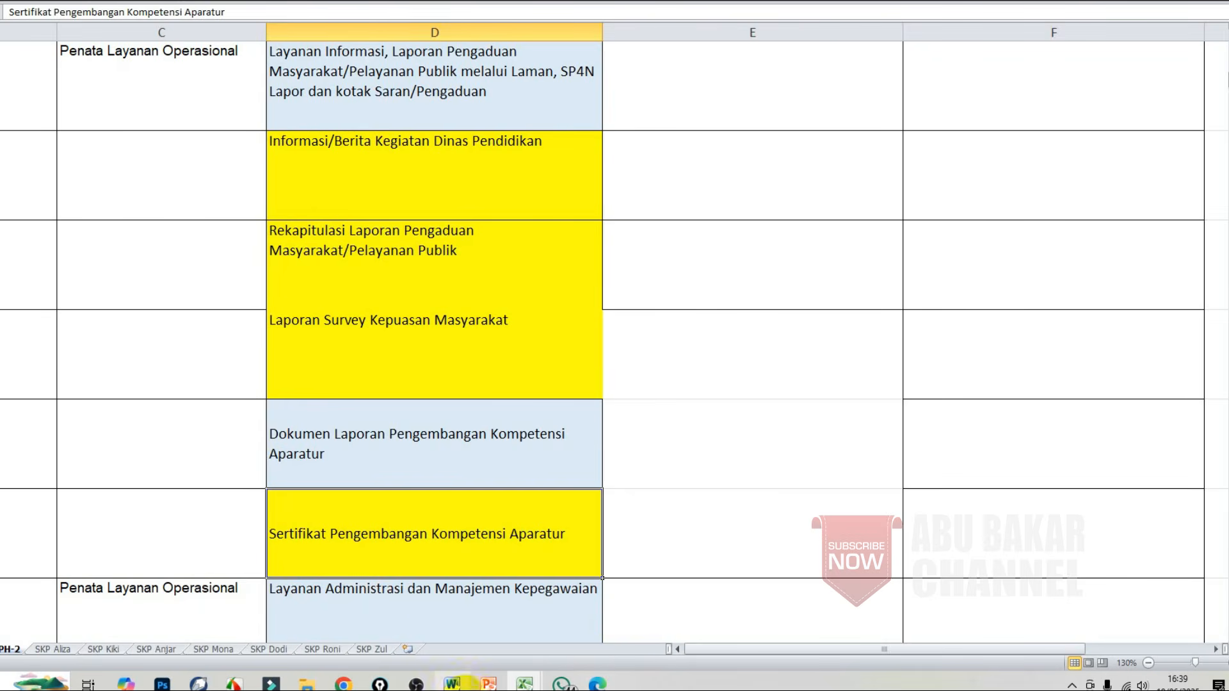
click(344, 684)
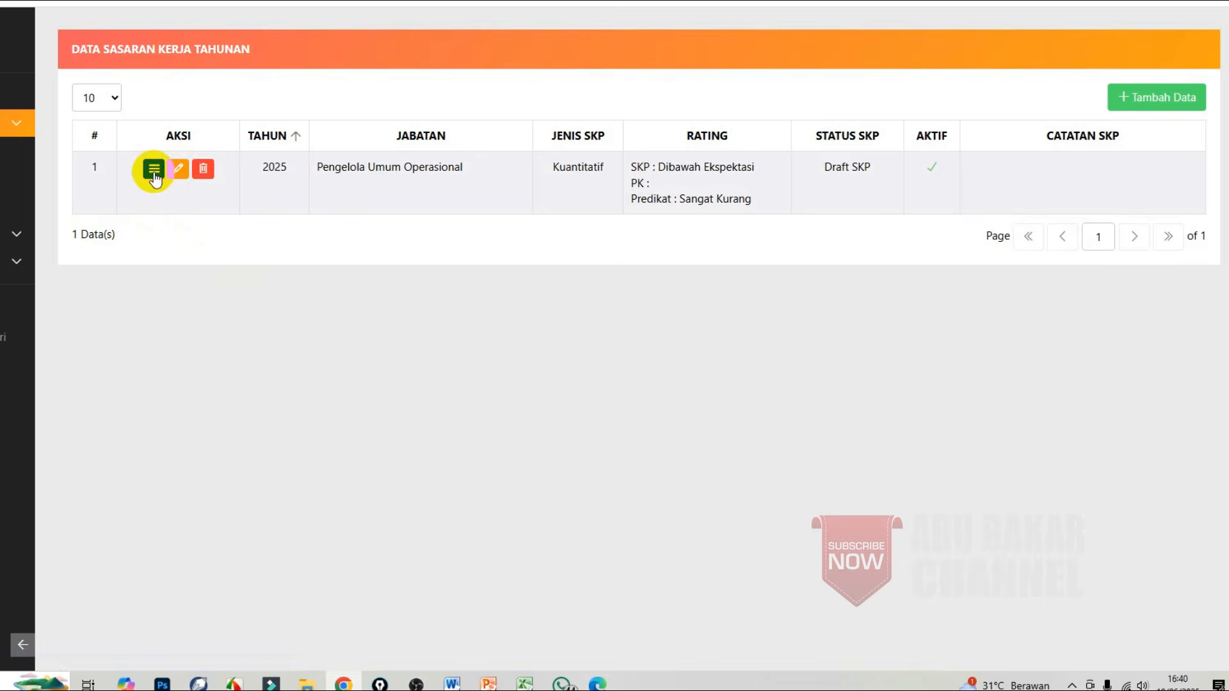
click(154, 170)
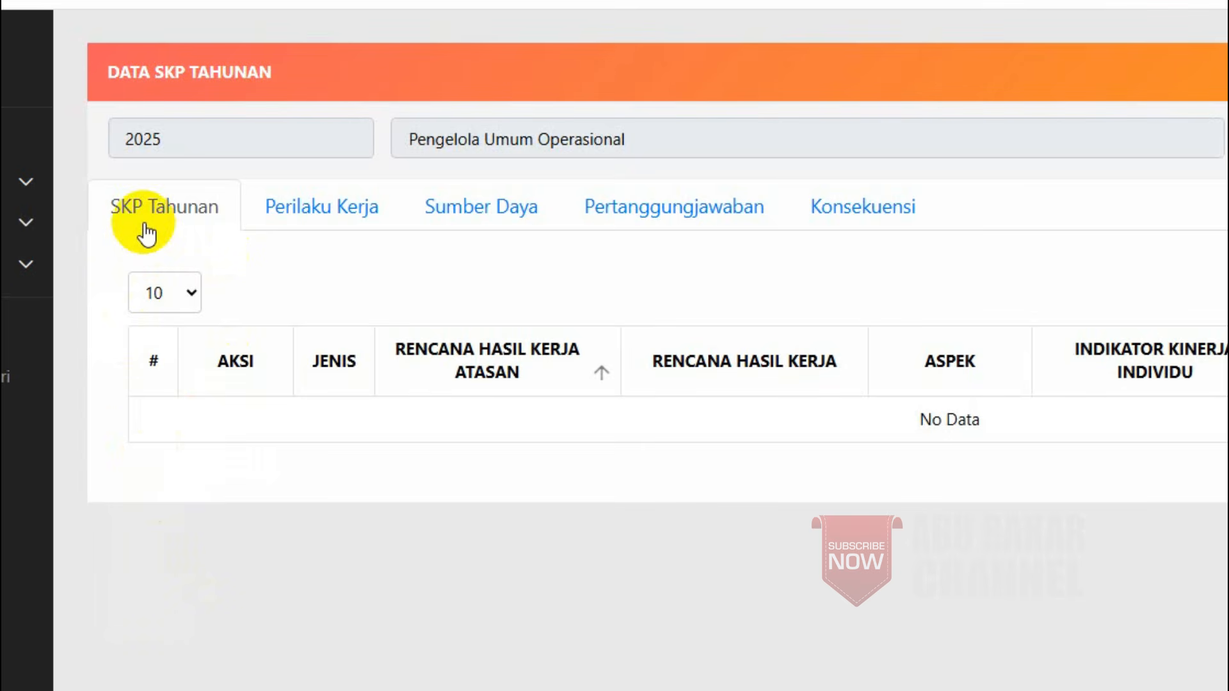
Review the Perilaku Kerja, Sumber Daya, Pertanggungjawaban and Konsekuensi sections, ending on SKP Tahunan
click(294, 230)
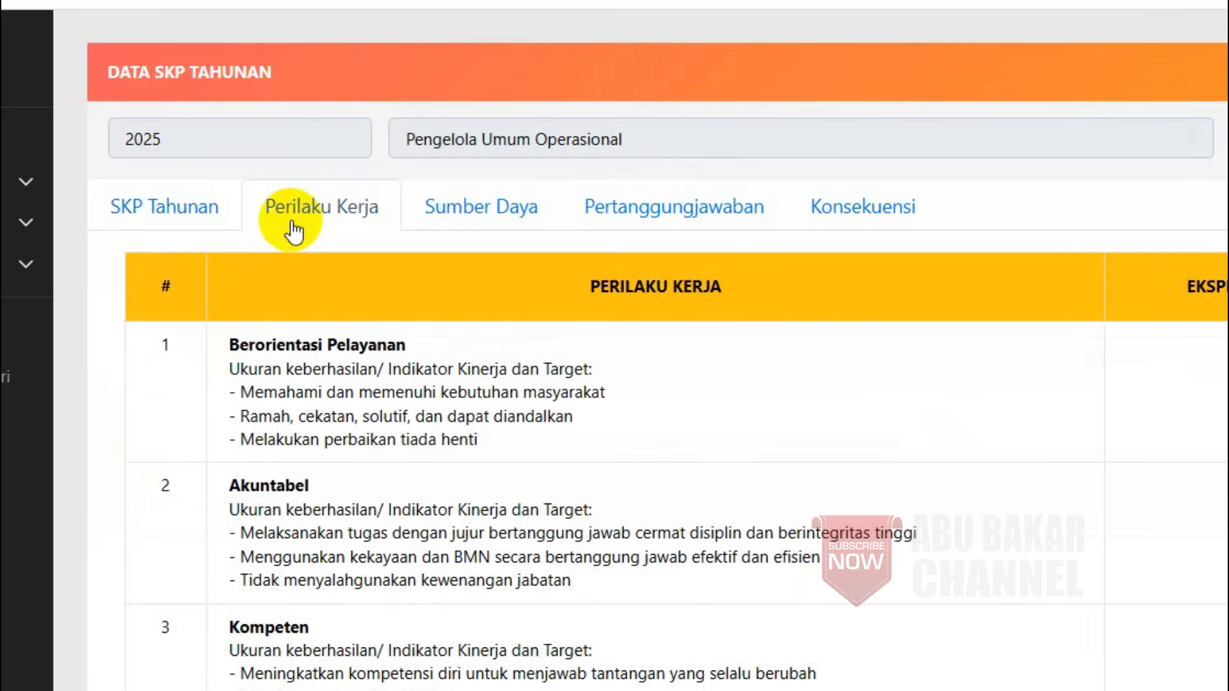
click(446, 232)
click(635, 221)
click(889, 210)
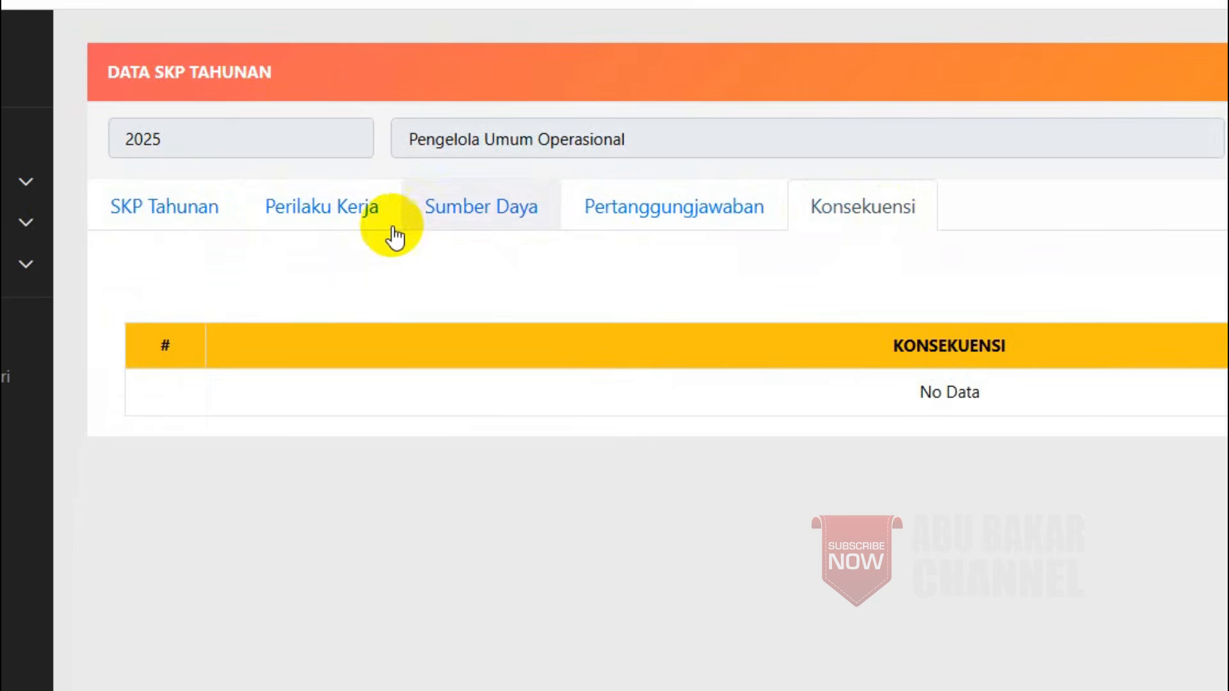
click(145, 224)
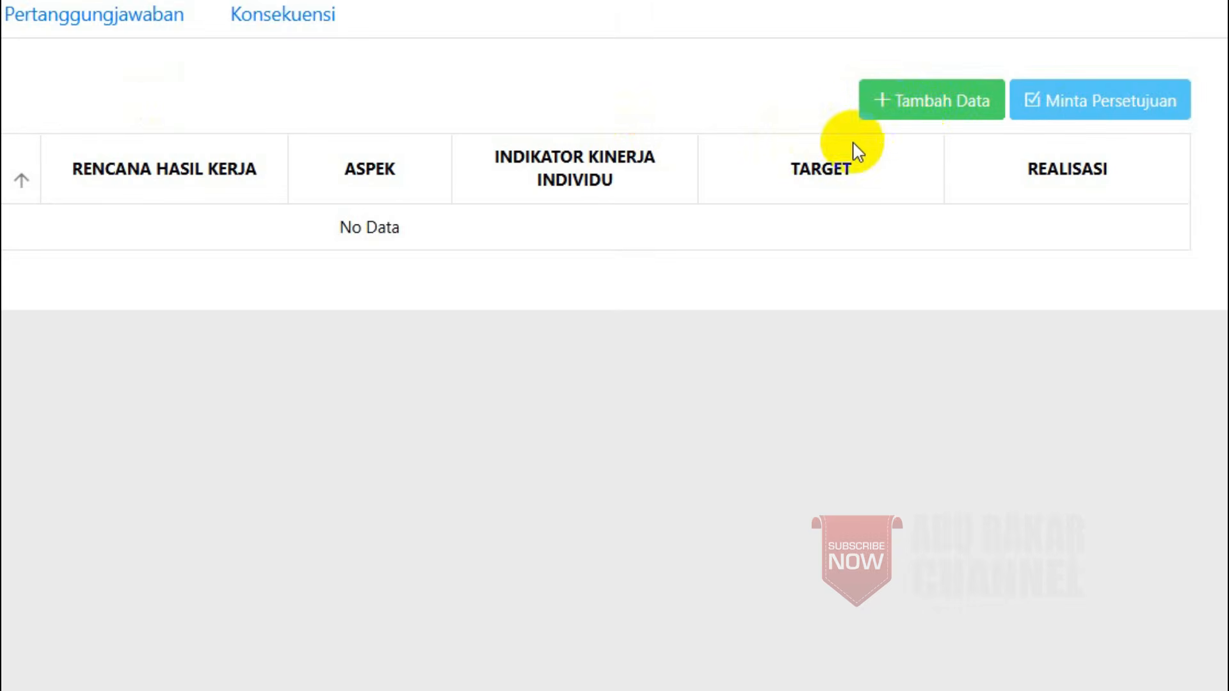
Start a new SKP Tahunan entry and fill Rencana Hasil Kerja Pimpinan yang Diintervensi with the workbook's "Layanan Informasi, Laporan Pengaduan..." text for Pengelola Umum Operasional
click(917, 112)
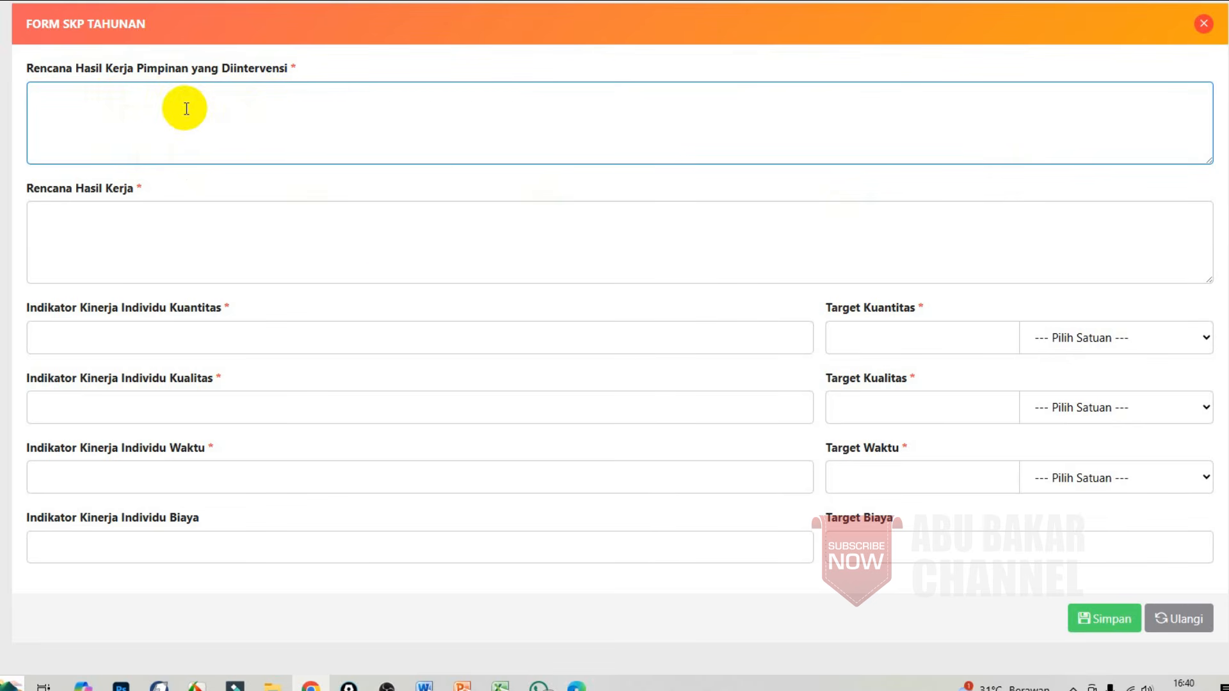
click(500, 684)
click(532, 640)
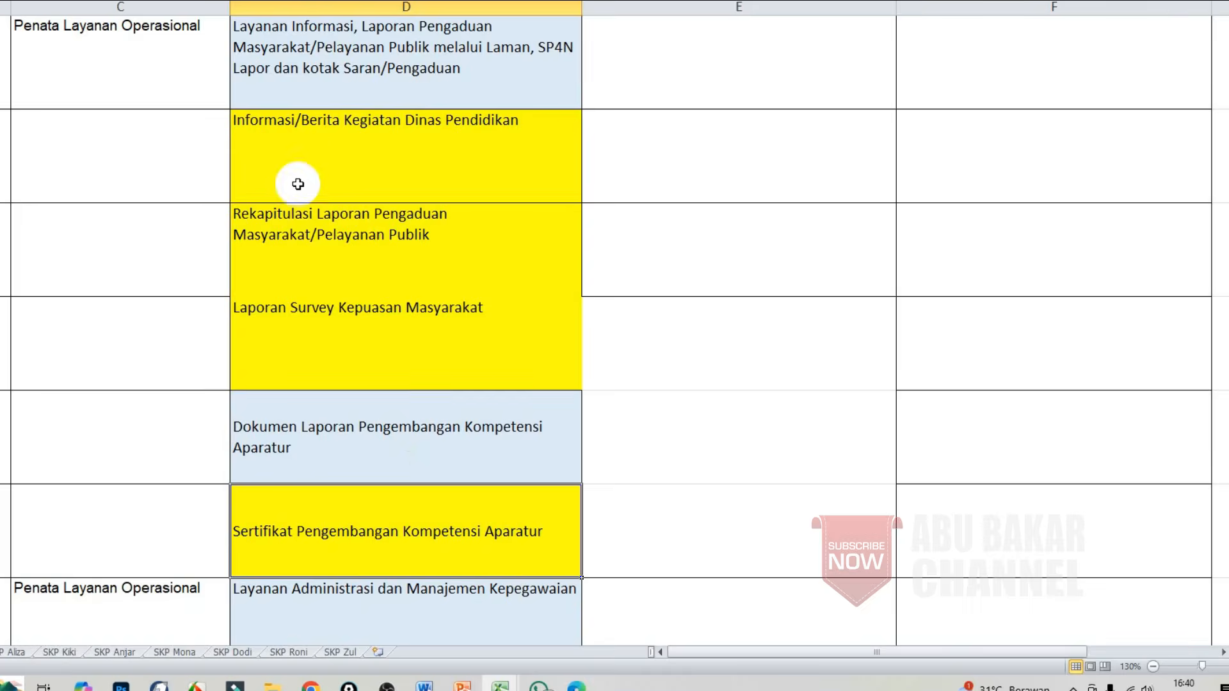
scroll(302, 184, up, 1)
scroll(287, 276, down, 3)
click(320, 259)
key(ctrl+c)
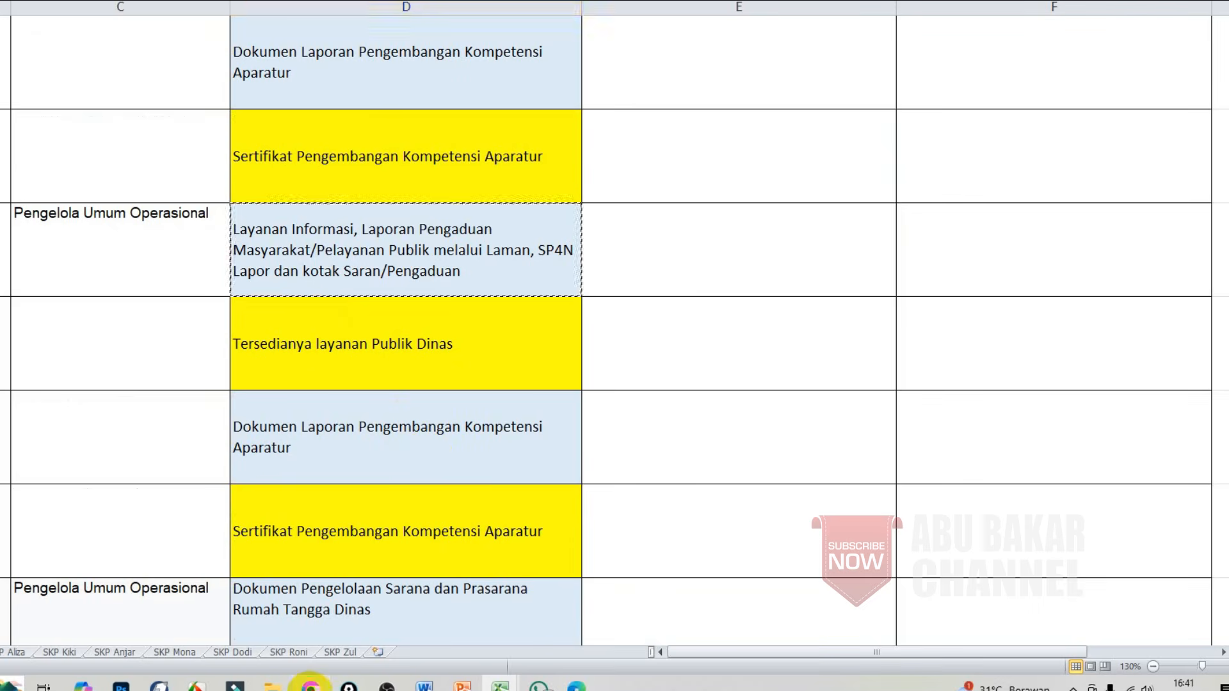
key(alt+Tab)
key(ctrl+v)
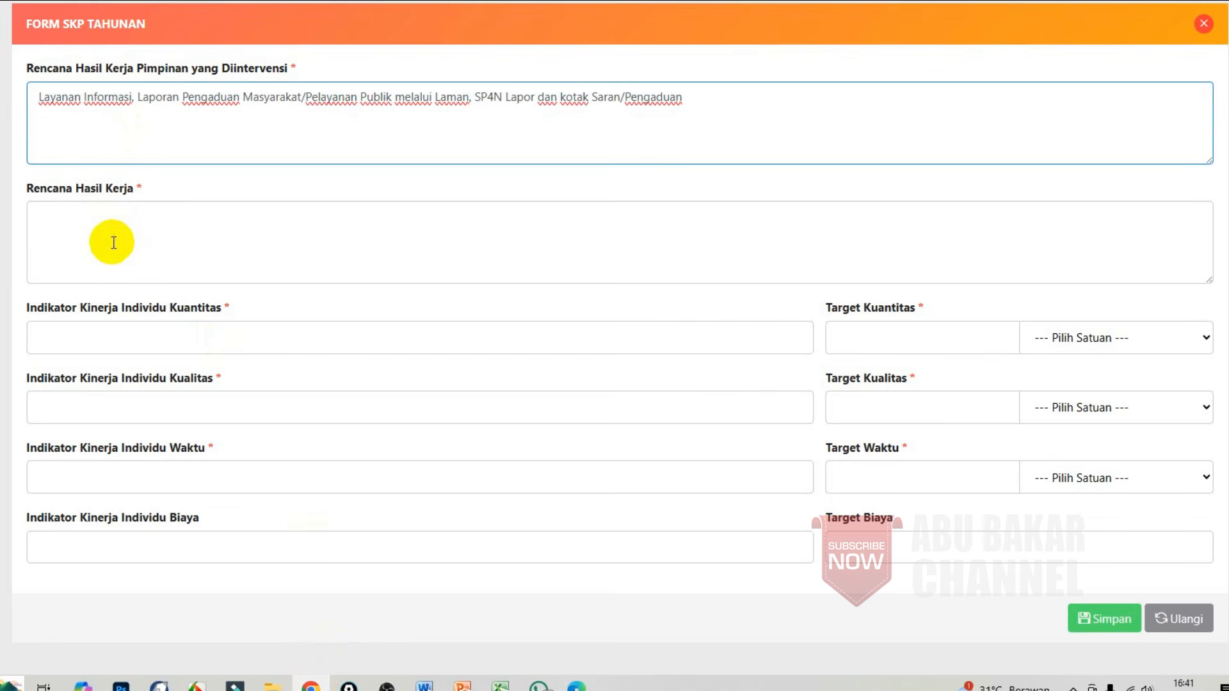
Copy "Tersedianya layanan Publik Dinas" from the workbook into the form's Rencana Hasil Kerja
click(98, 228)
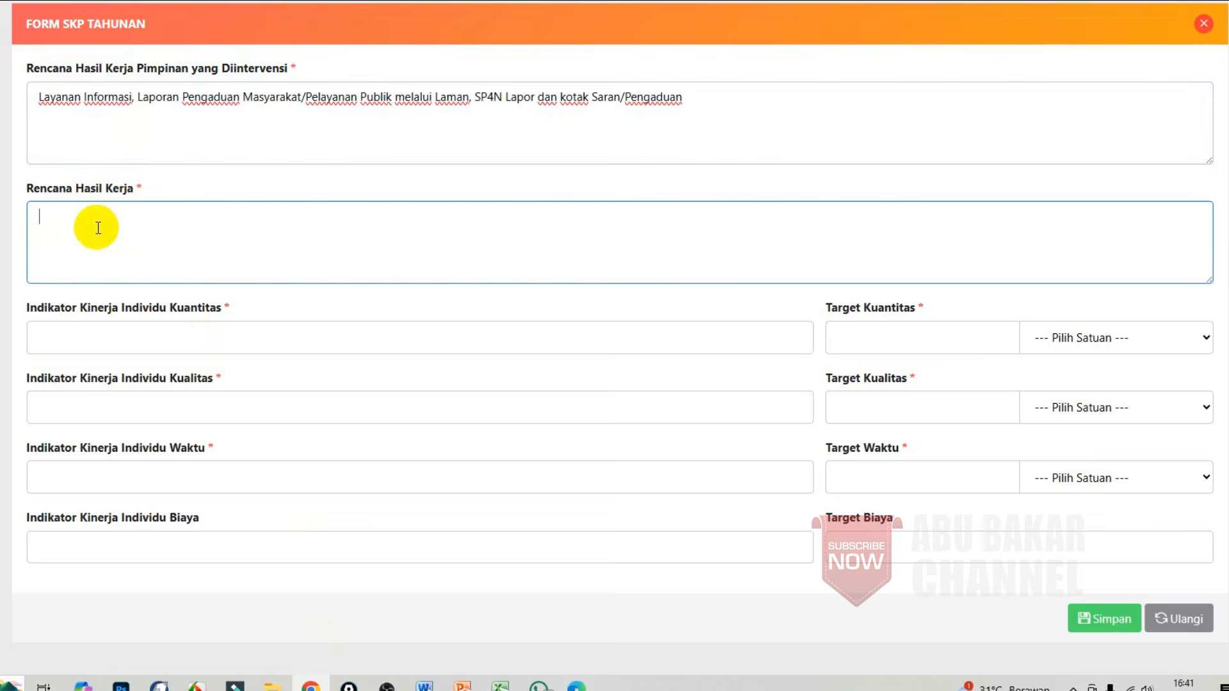
key(alt+Tab)
click(294, 356)
key(ctrl+c)
key(alt+Tab)
key(ctrl+v)
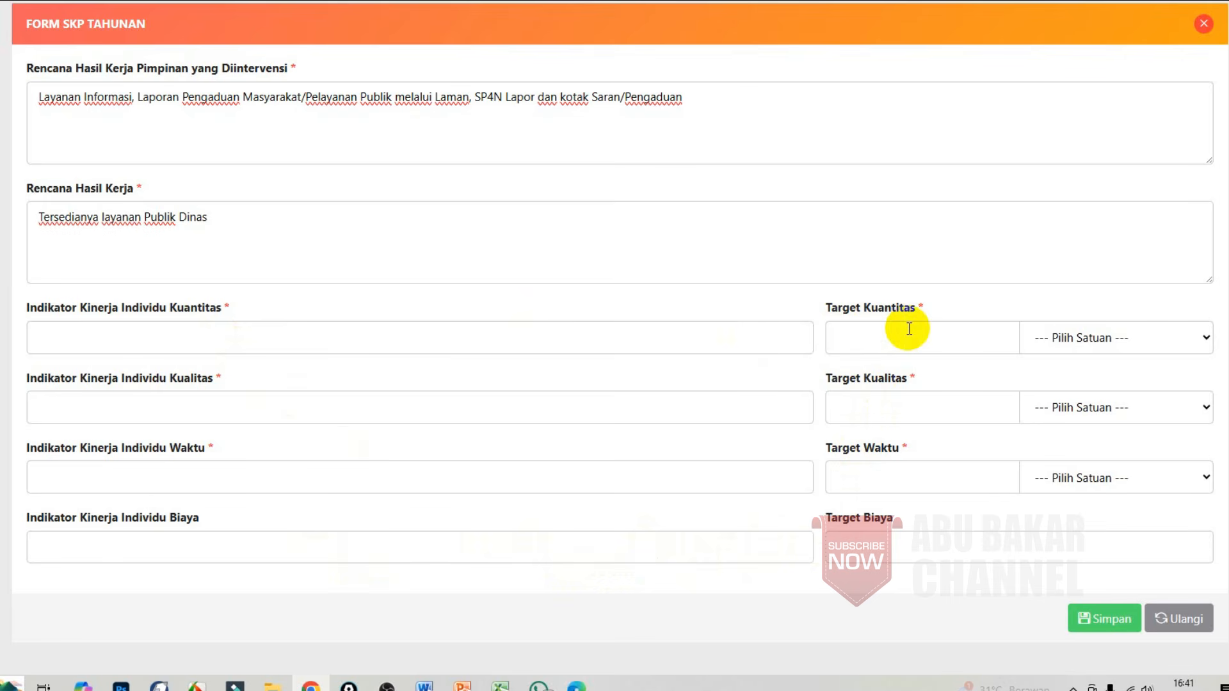
Fill Indikator Kinerja Individu Kuantitas with "Jumlah Dokumen Layanan Publik", reusing the wording of Rencana Hasil Kerja
click(88, 343)
text(Jumlah)
drag(102, 219, 214, 219)
key(ctrl+c)
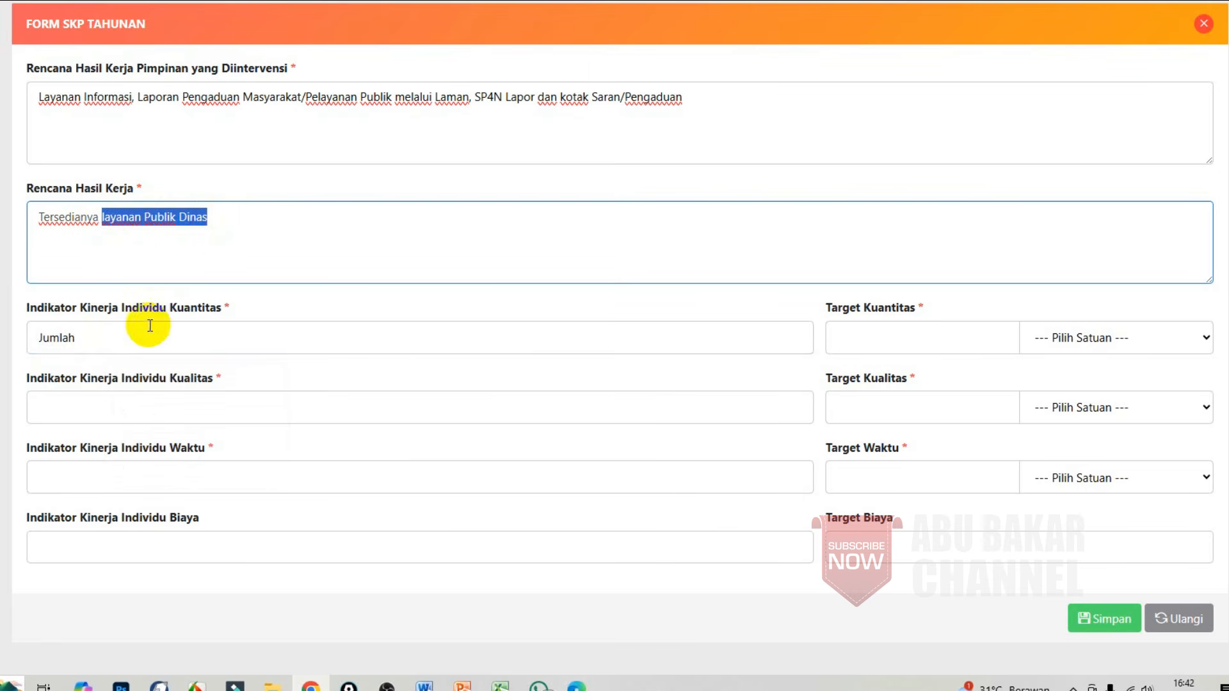
click(208, 346)
key(ctrl+v)
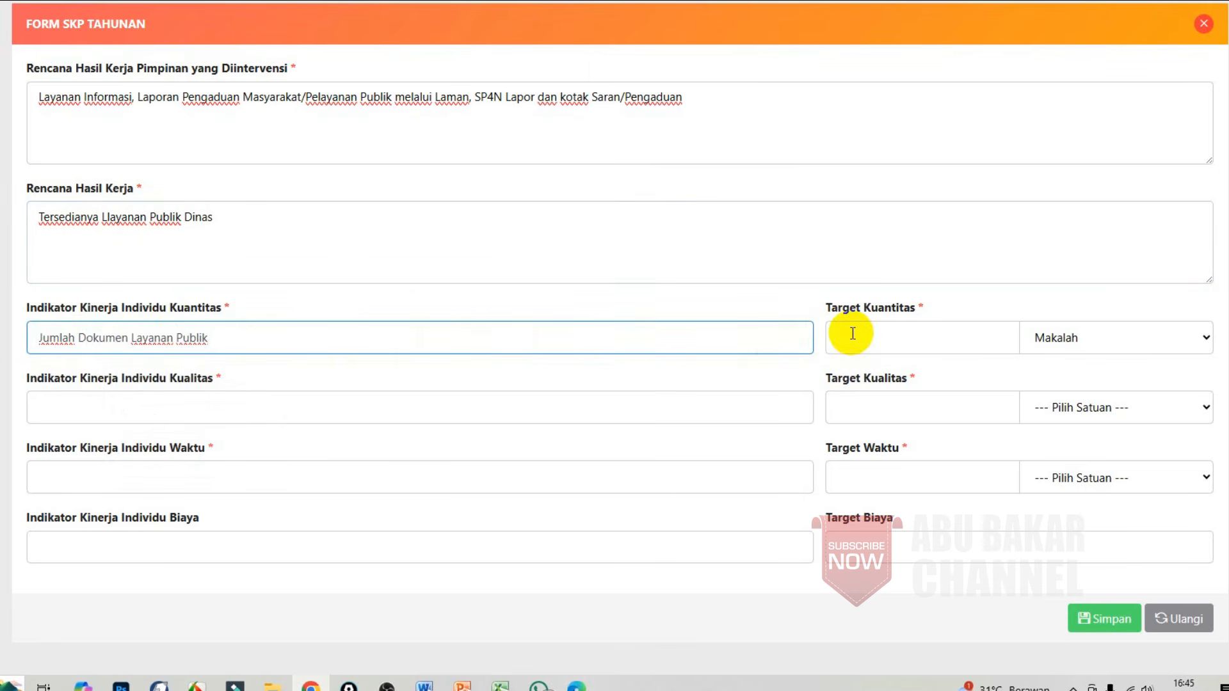
Set Target Kuantitas to 7 with Dokumen as its unit for the public service entry
click(851, 347)
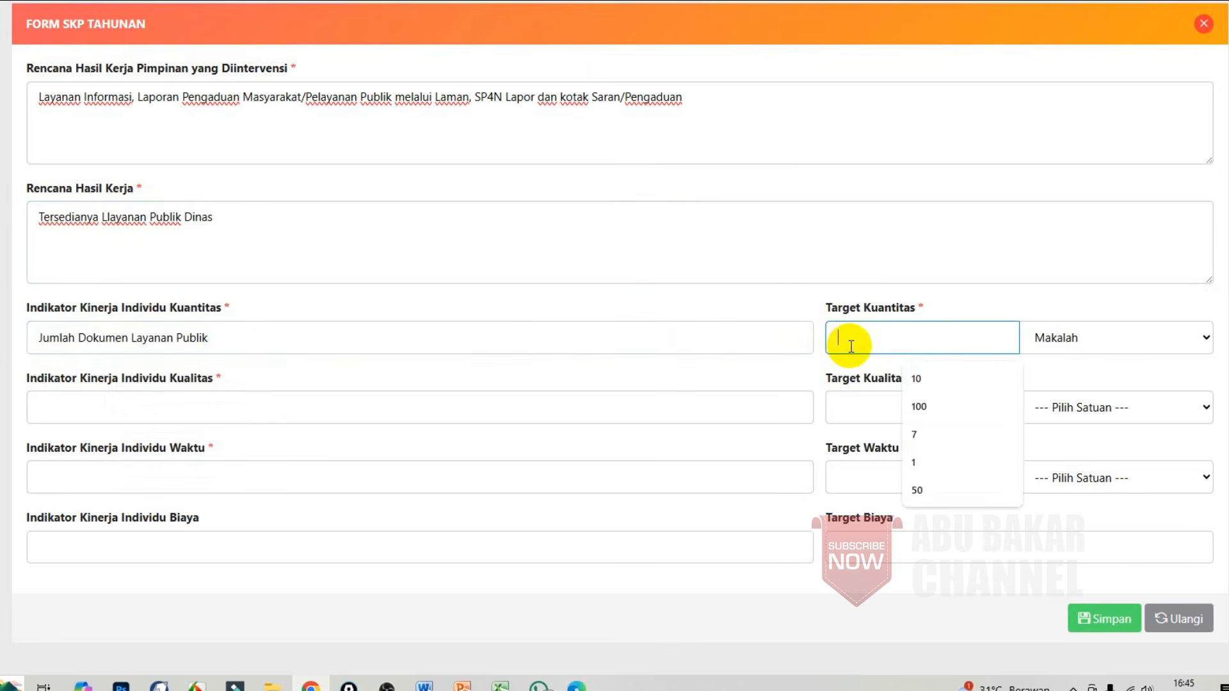
click(917, 434)
click(1079, 342)
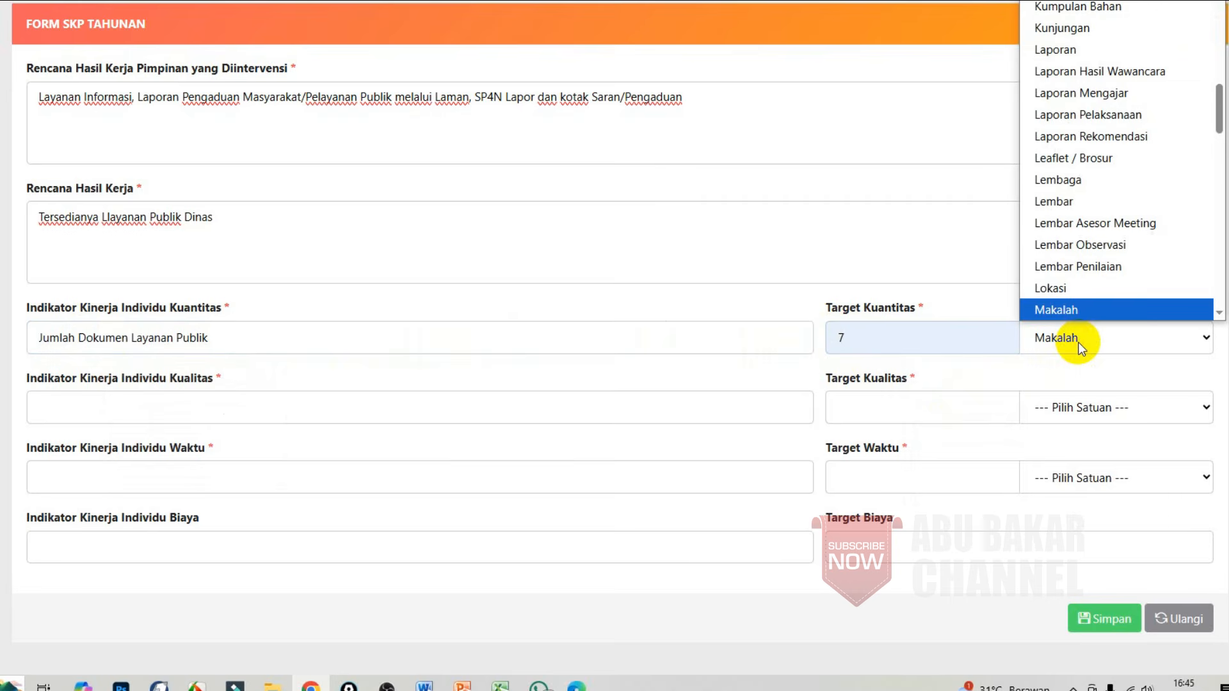
drag(1219, 121, 1220, 57)
scroll(1218, 56, up, 10)
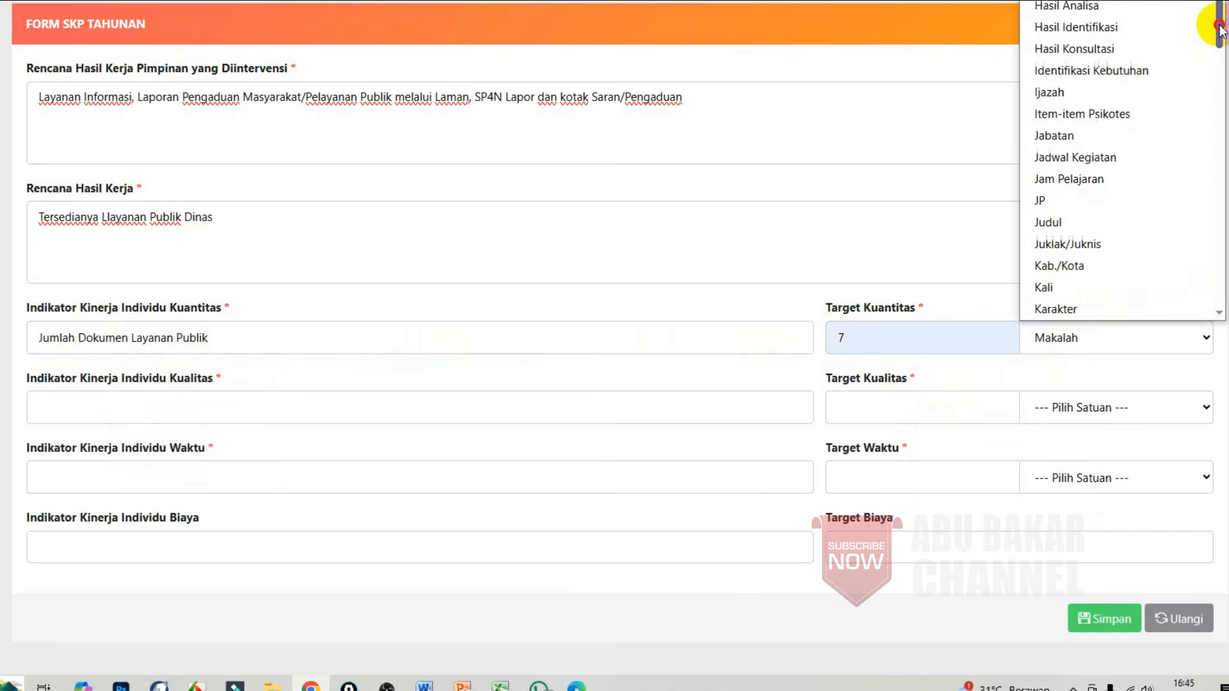
click(1098, 64)
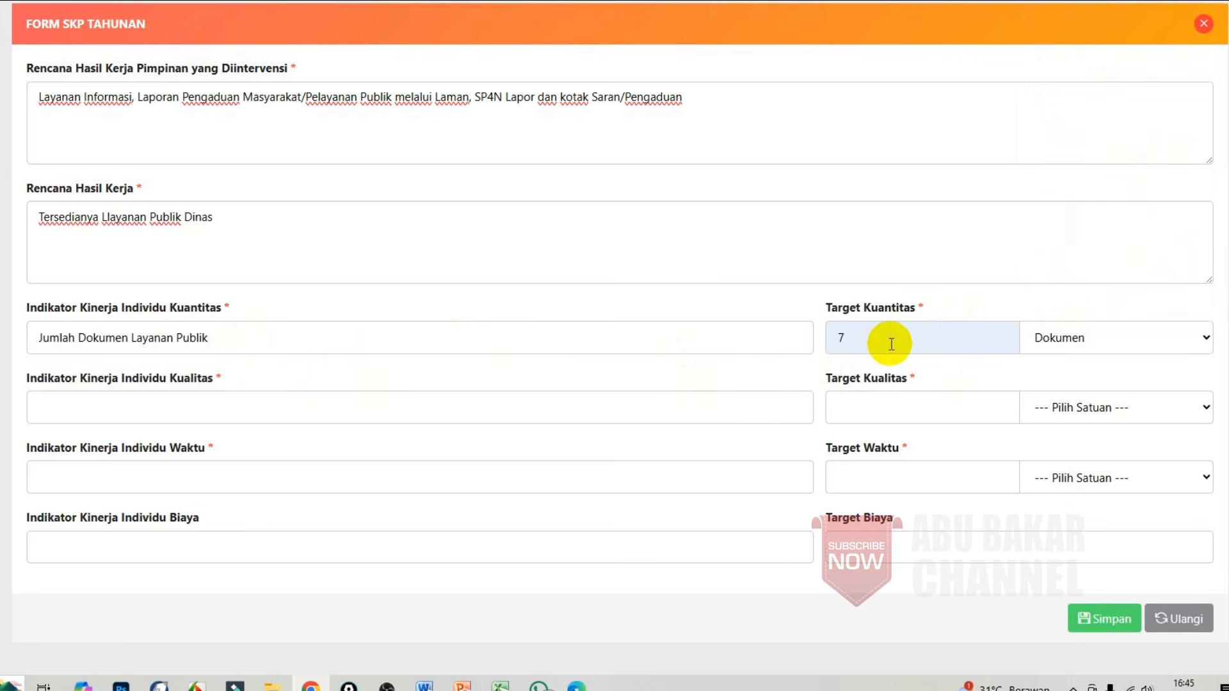
click(236, 346)
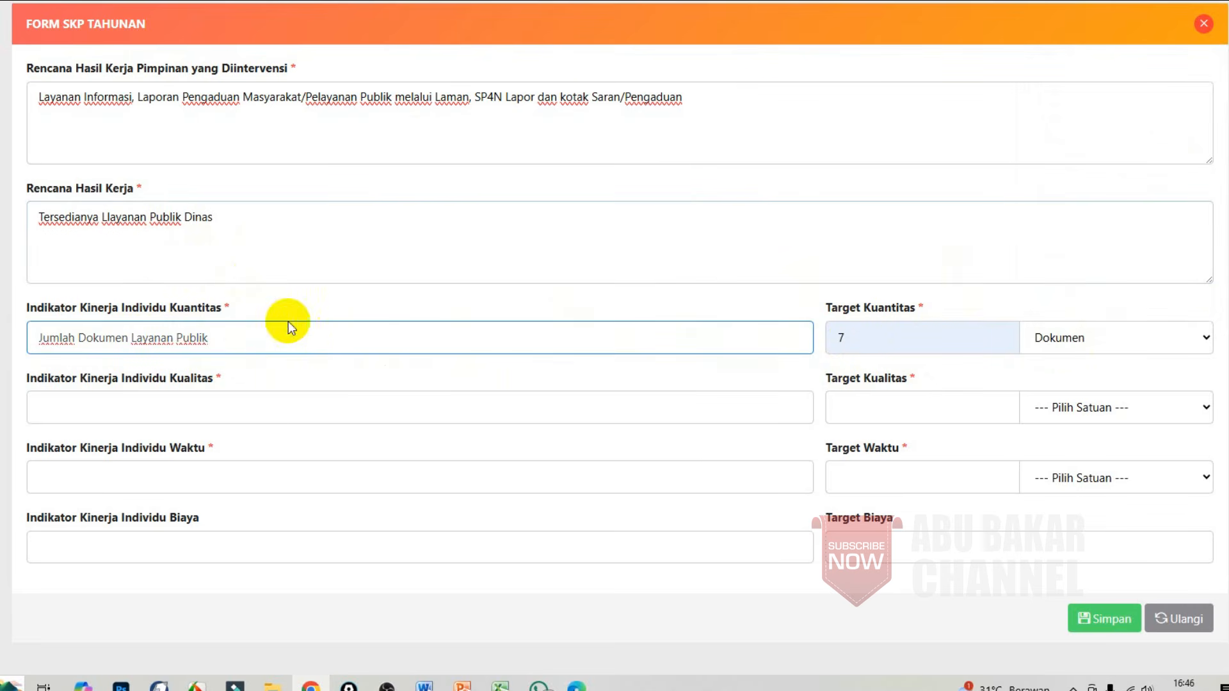
click(414, 308)
click(1110, 341)
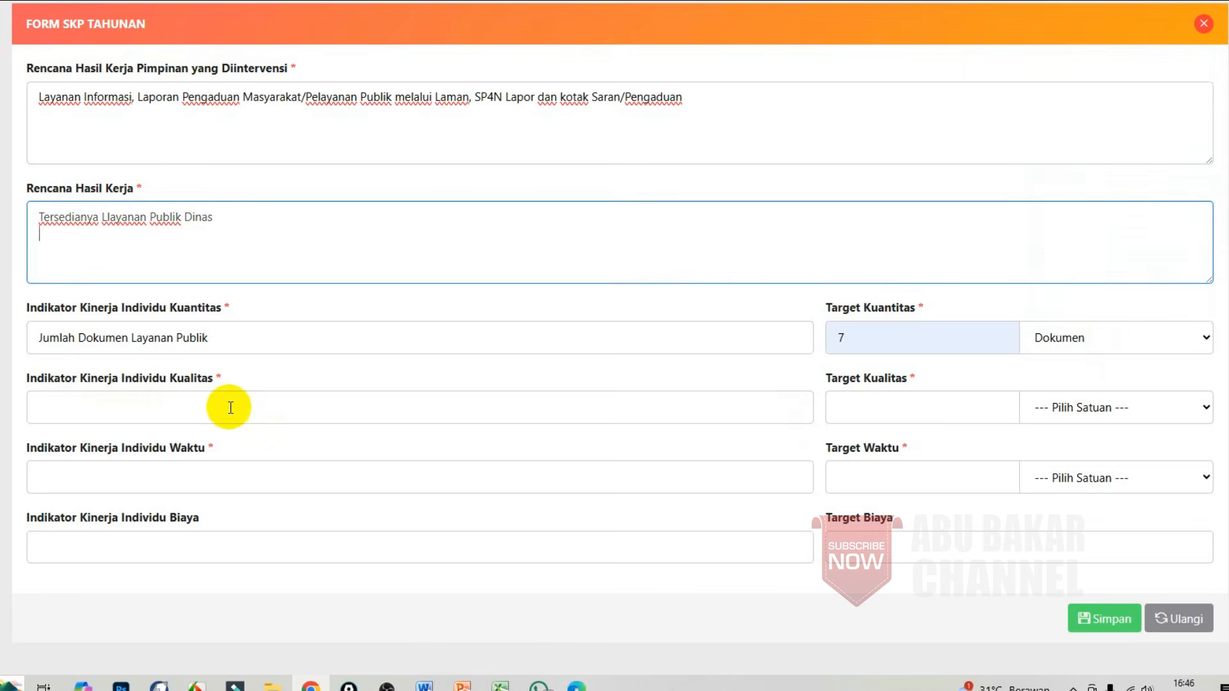
Fill Indikator Kinerja Individu Kualitas with "Persentasi Dokumen Layanan Publik", reusing the wording of the quantity indicator
click(230, 408)
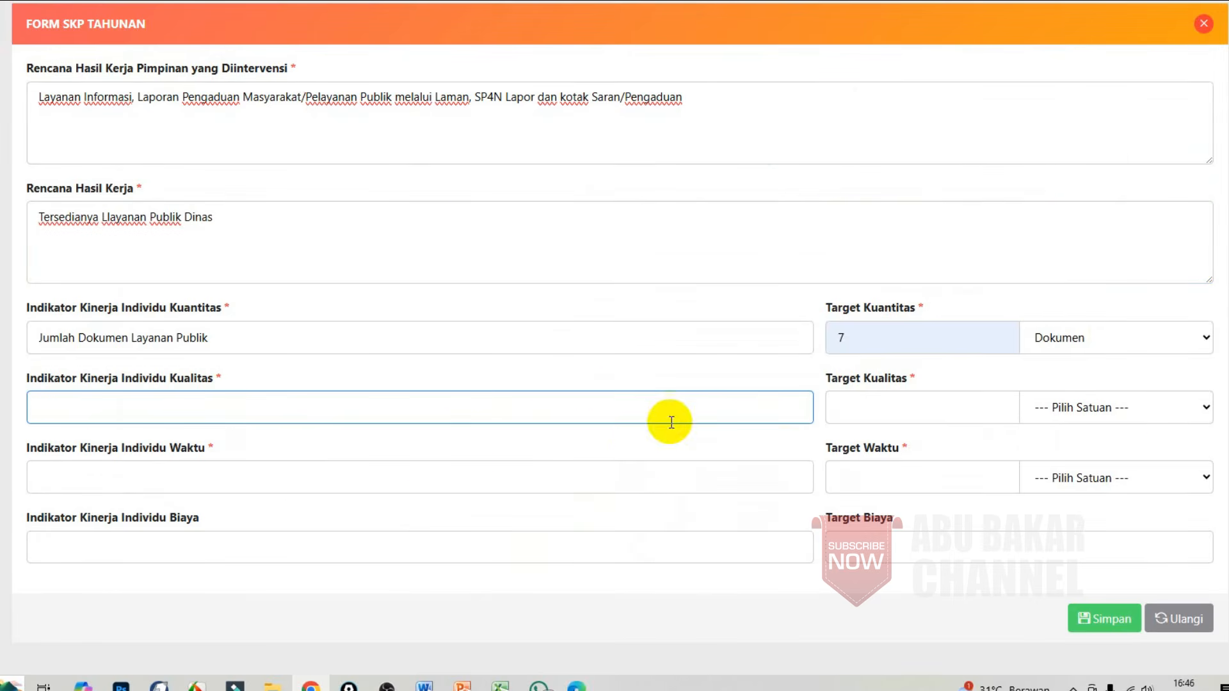
click(1120, 415)
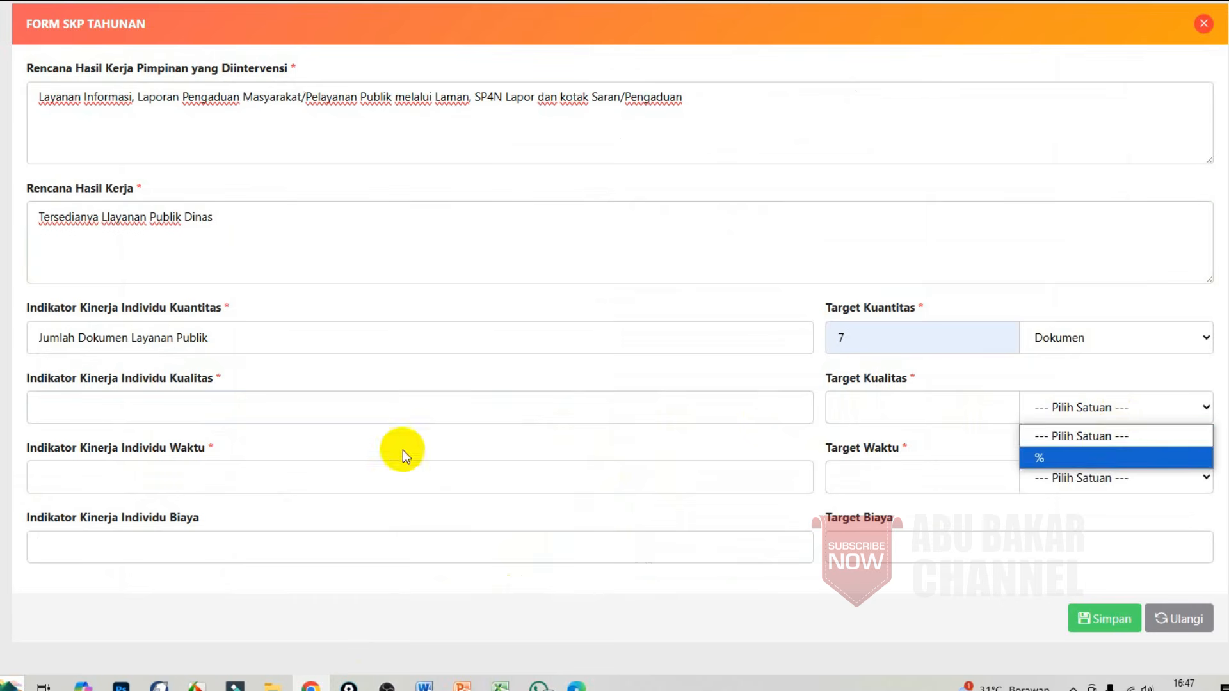
click(237, 412)
double_click(96, 337)
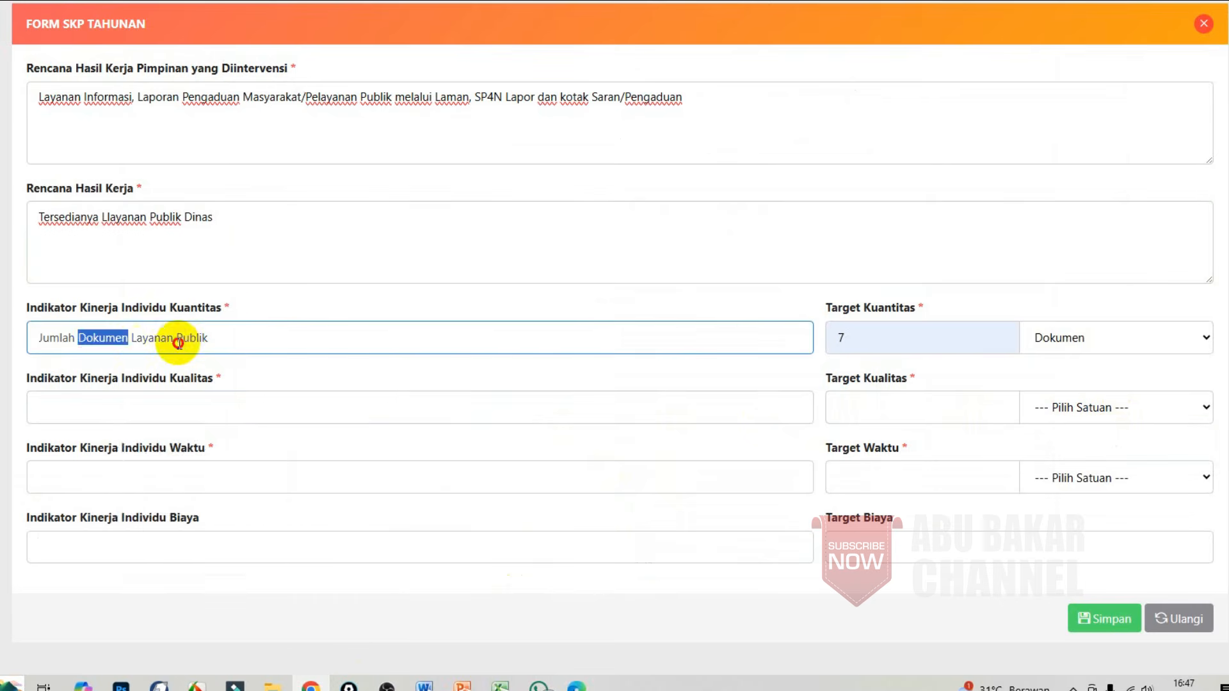
click(201, 416)
text(Persentasi)
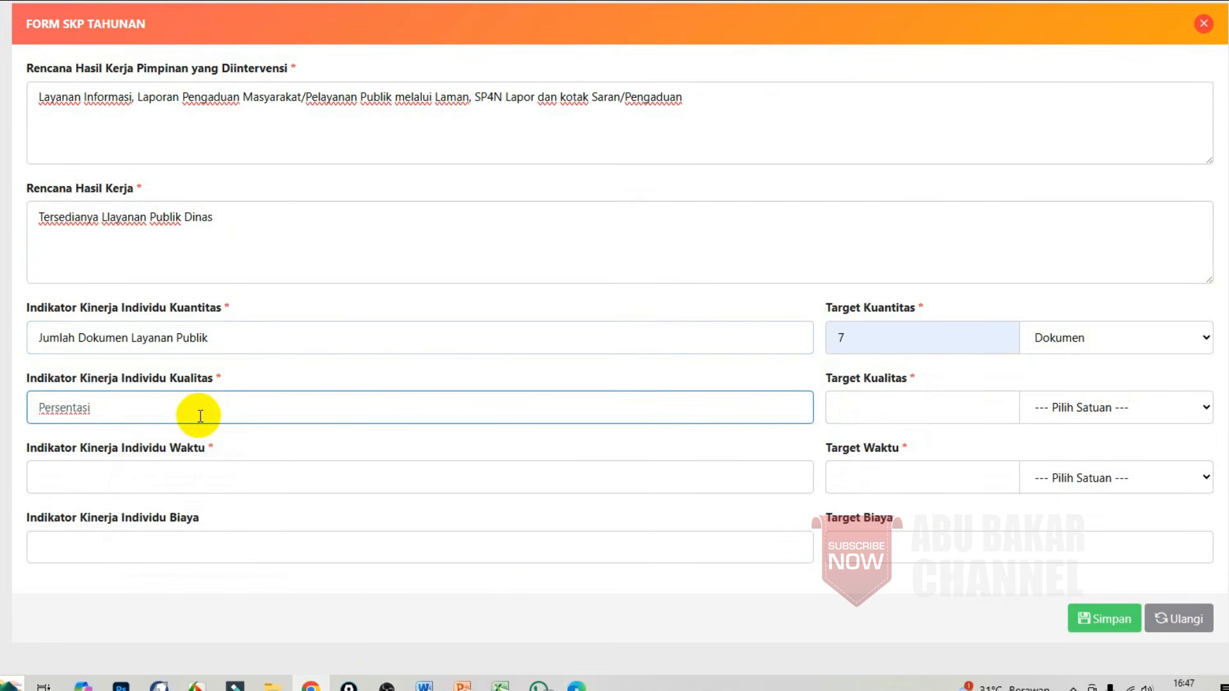
key(ctrl+v)
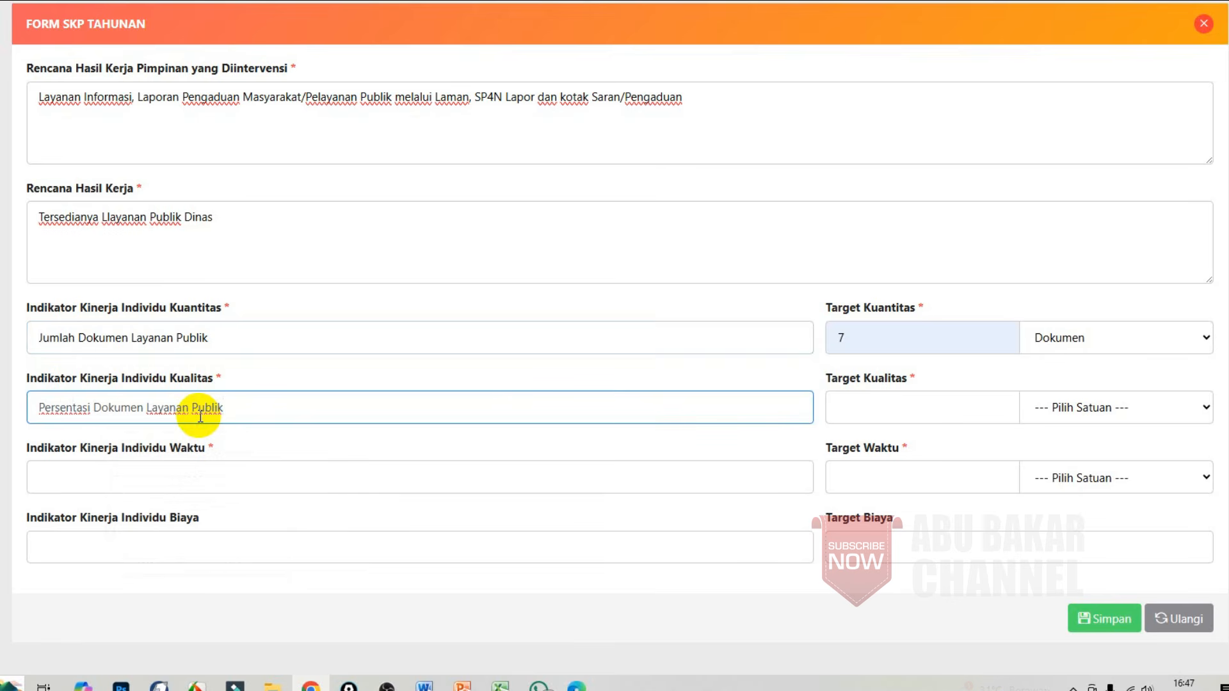
Set Target Kualitas to 100 with % as its unit
click(845, 407)
click(919, 449)
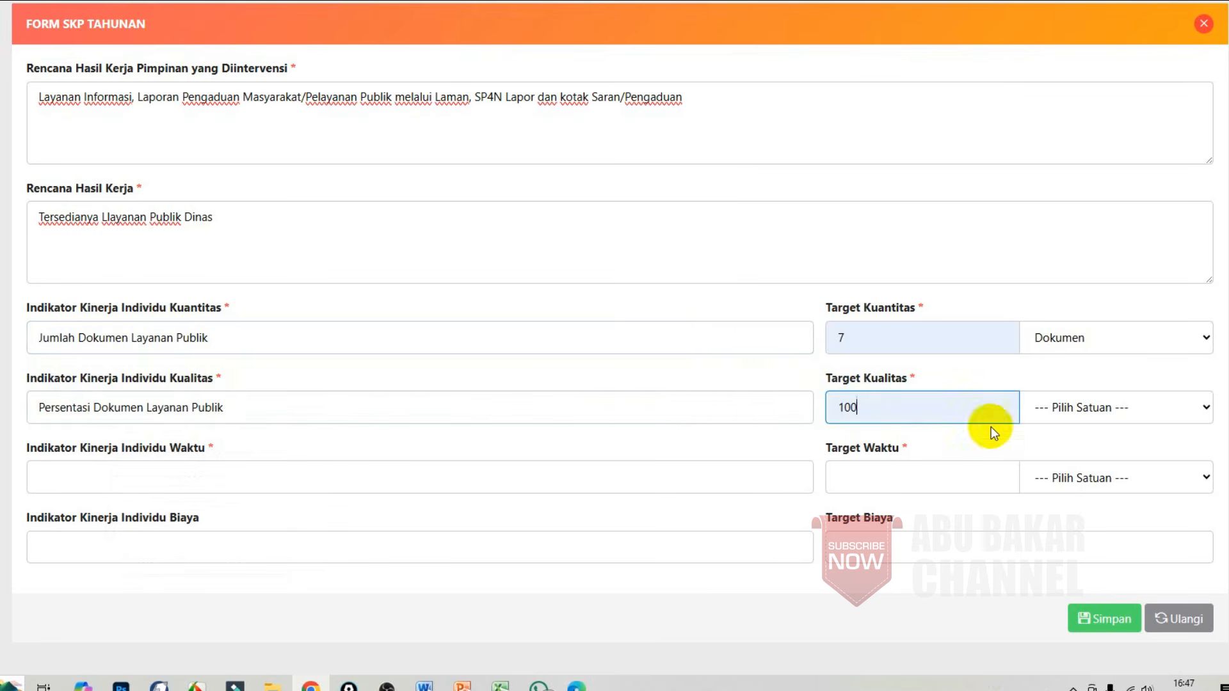
click(1035, 410)
click(1039, 457)
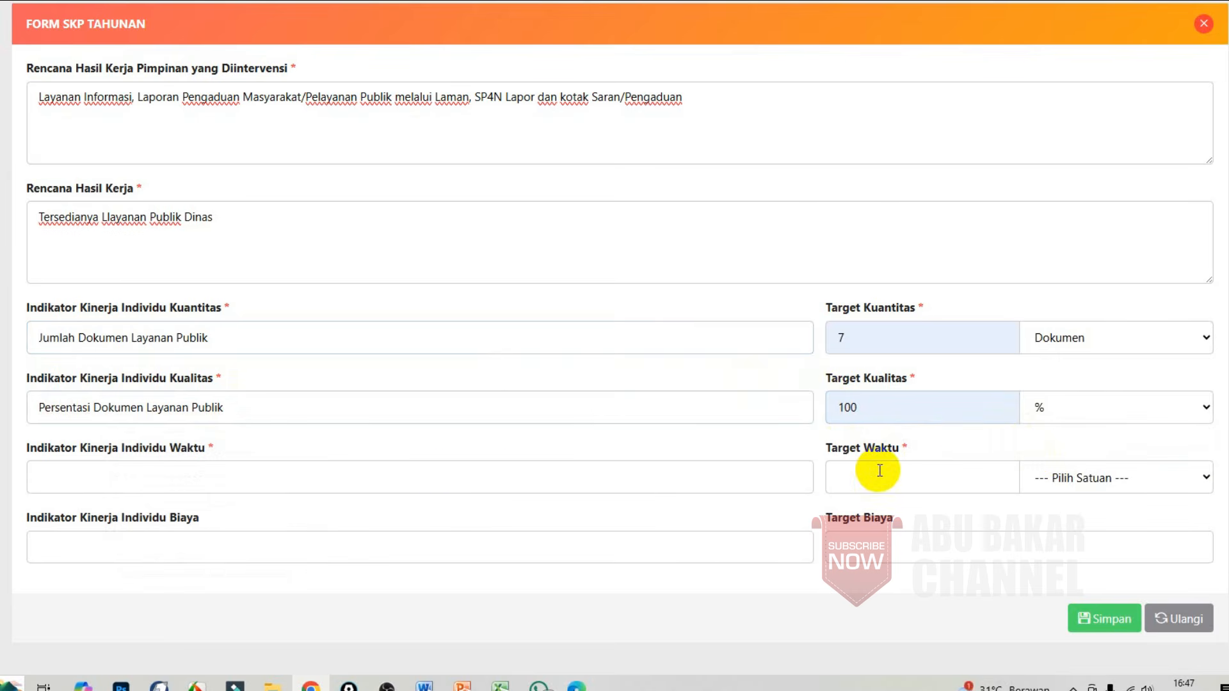
Set Indikator Kinerja Individu Waktu to "Waktu Pelaksanaan" with a Target Waktu of 7 Bulan, and save the entry
click(203, 475)
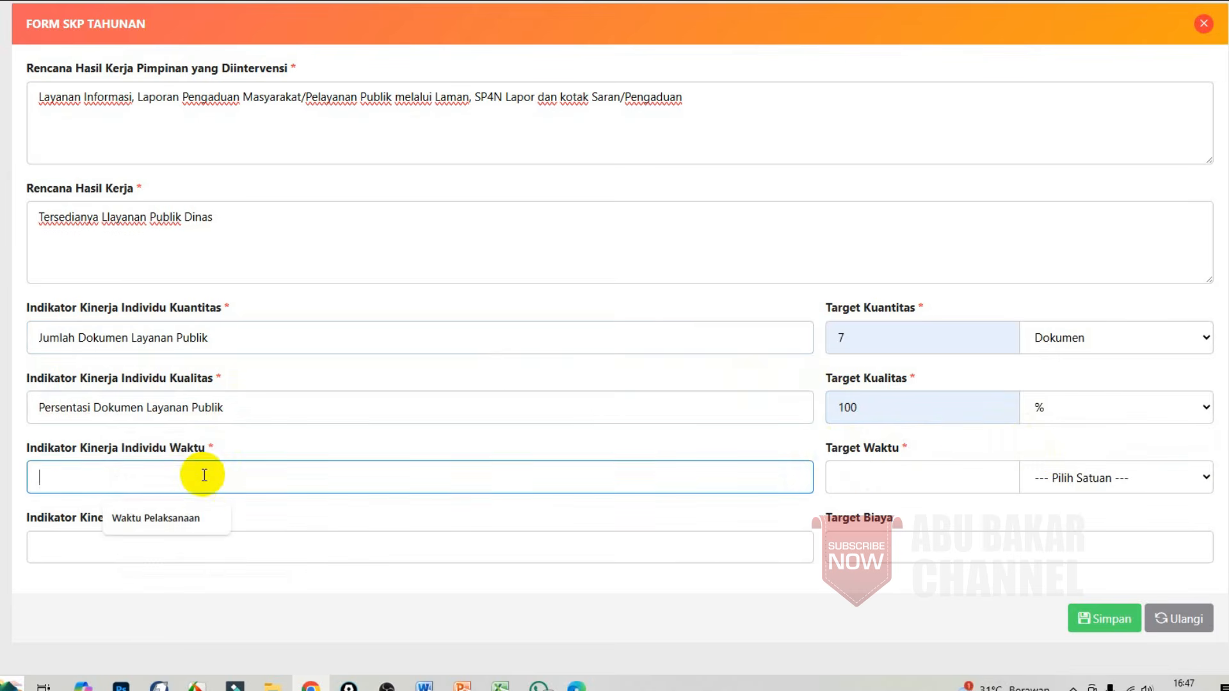
click(130, 520)
click(845, 478)
click(927, 512)
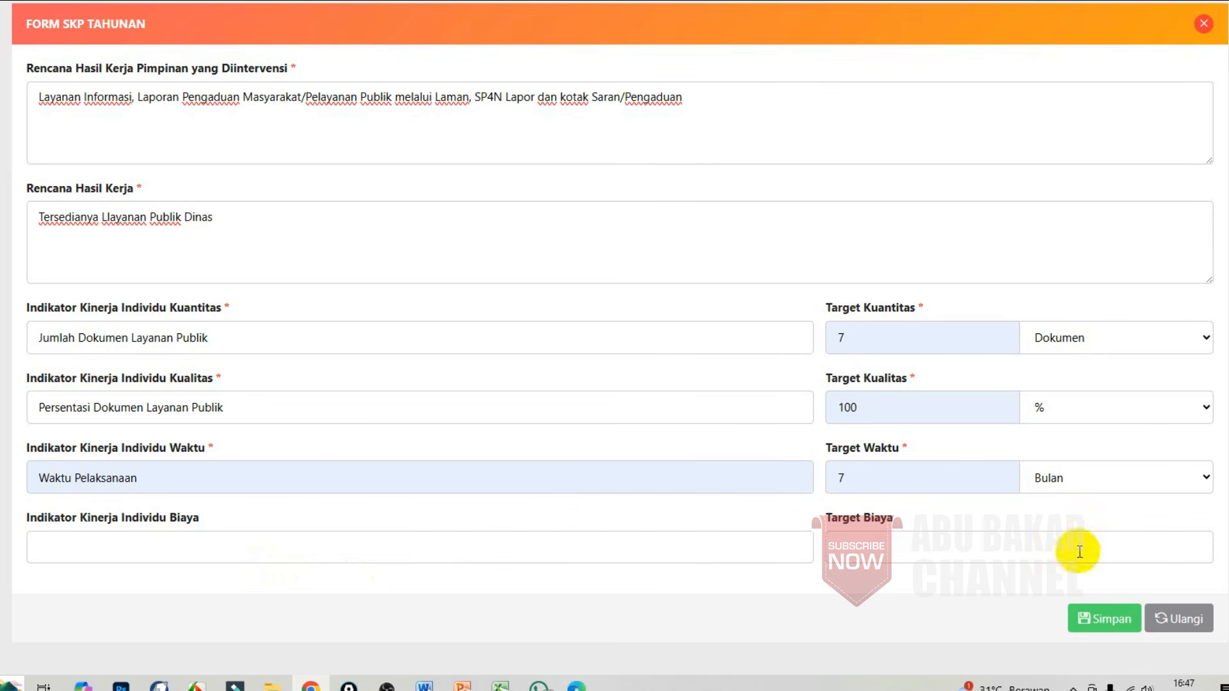
click(1105, 618)
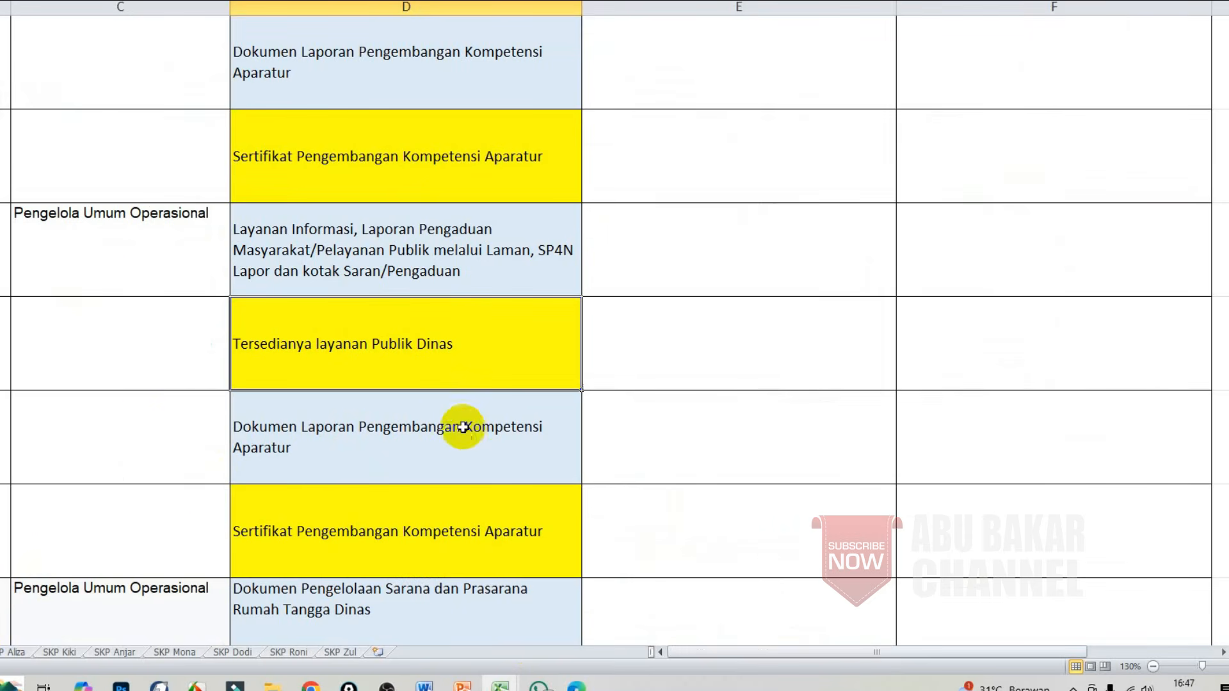
Add another SKP Tahunan entry and fill Rencana Hasil Kerja Pimpinan yang Diintervensi with "Dokumen Laporan Pengembangan Kompetensi Aparatur" from the workbook's Pengelola Umum Operasional rows
click(411, 538)
click(390, 441)
click(340, 547)
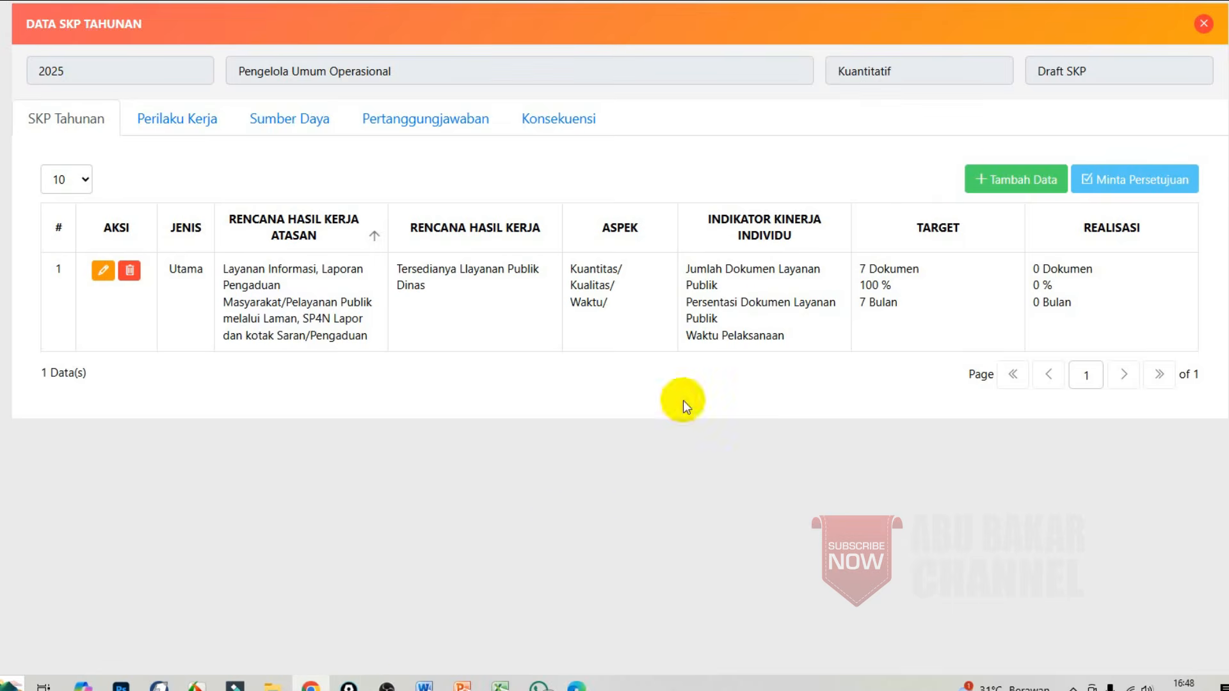
click(1004, 184)
mouse_move(500, 686)
click(516, 625)
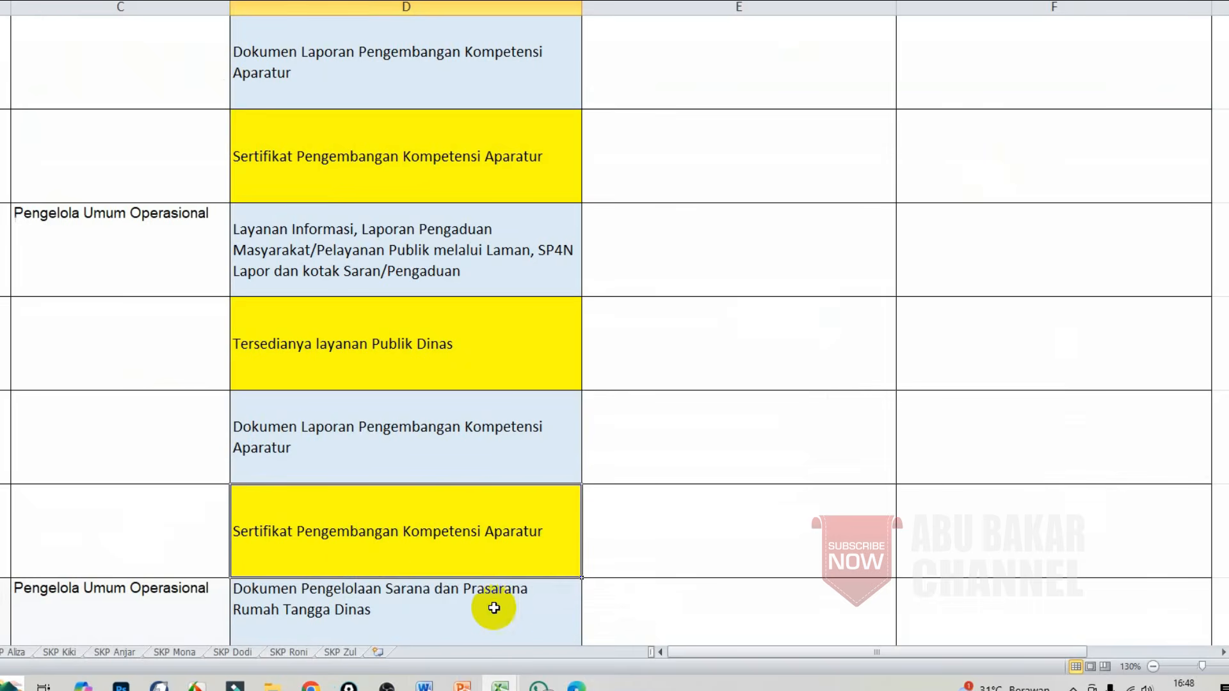
click(287, 434)
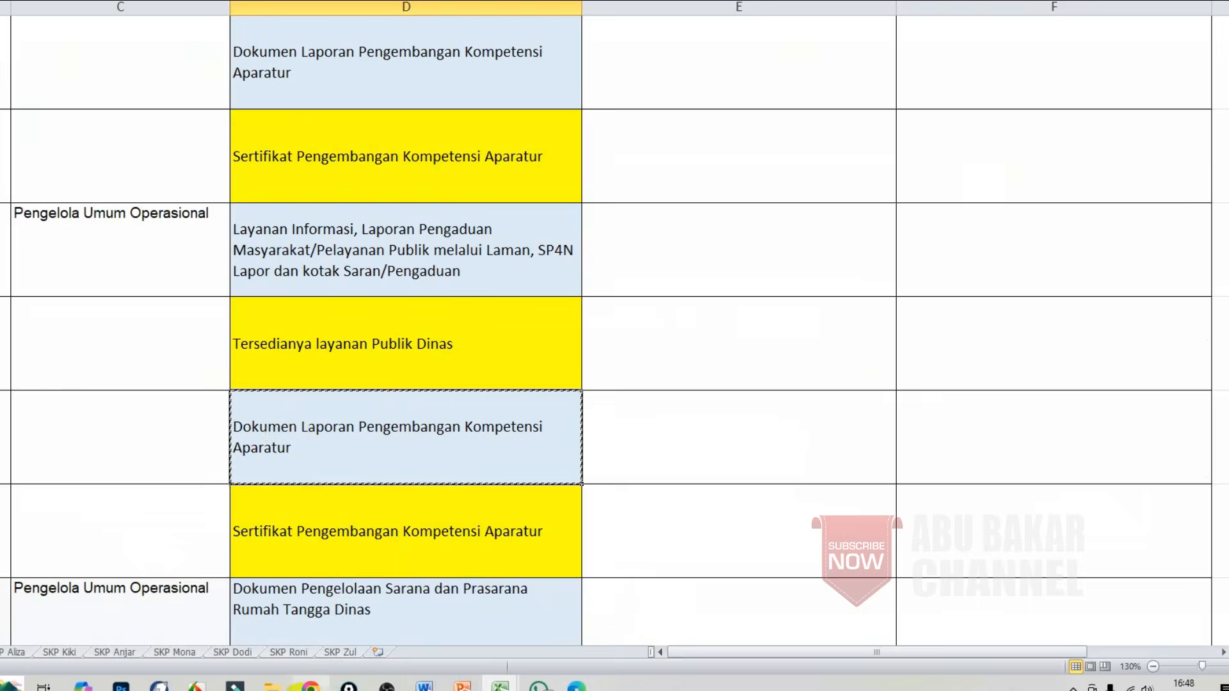
click(311, 686)
click(179, 115)
text(Dokumen Laporan Pengembangan Kompetensi Aparatur)
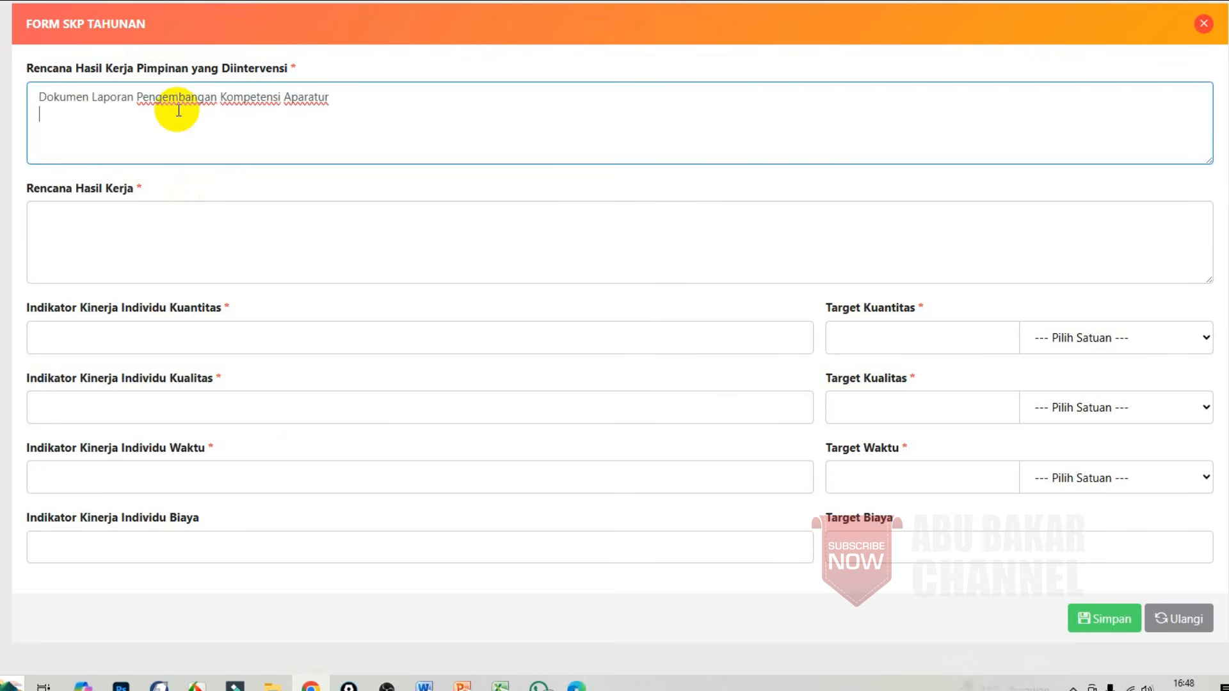
Copy "Sertifikat Pengembangan Kompetensi Aparatur" from the workbook into Rencana Hasil Kerja and set Indikator Kinerja Individu Kuantitas to "Jumlah JP Sertifikat Pengembangan Kompetensi Aparatur"
click(519, 628)
click(296, 529)
key(ctrl+c)
click(312, 686)
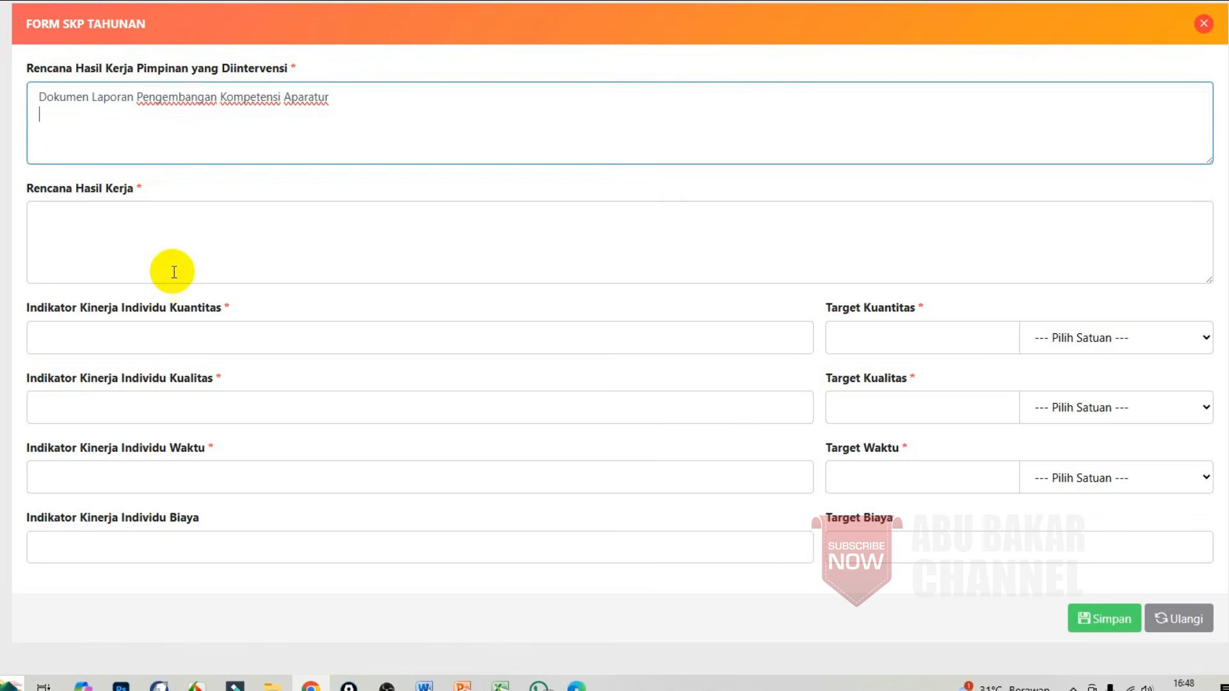
click(161, 249)
key(ctrl+v)
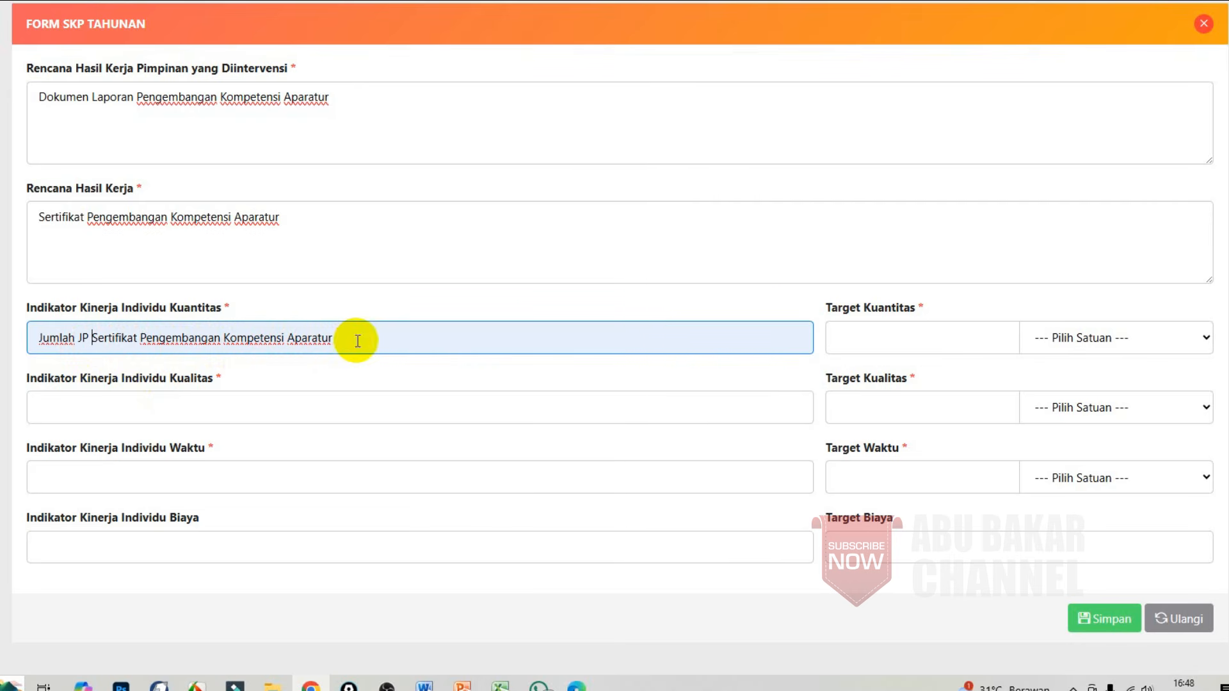
Set Target Kuantitas to 10 with JP as its unit for the competency certificate entry
click(874, 331)
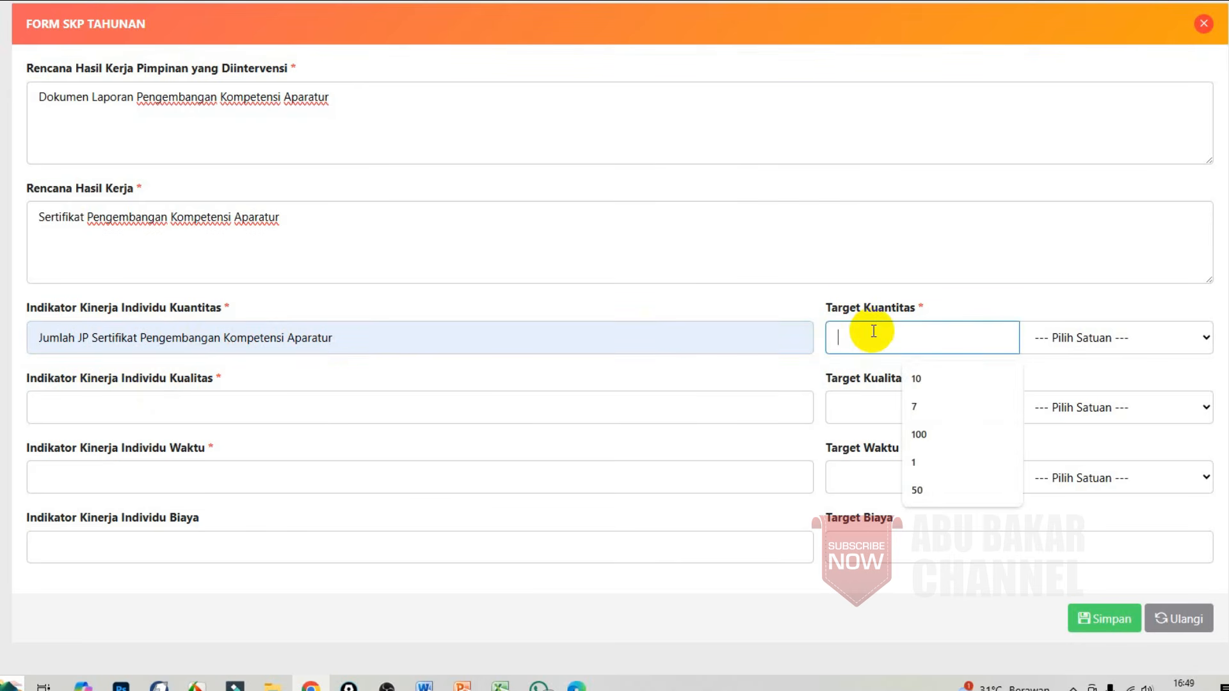
click(819, 258)
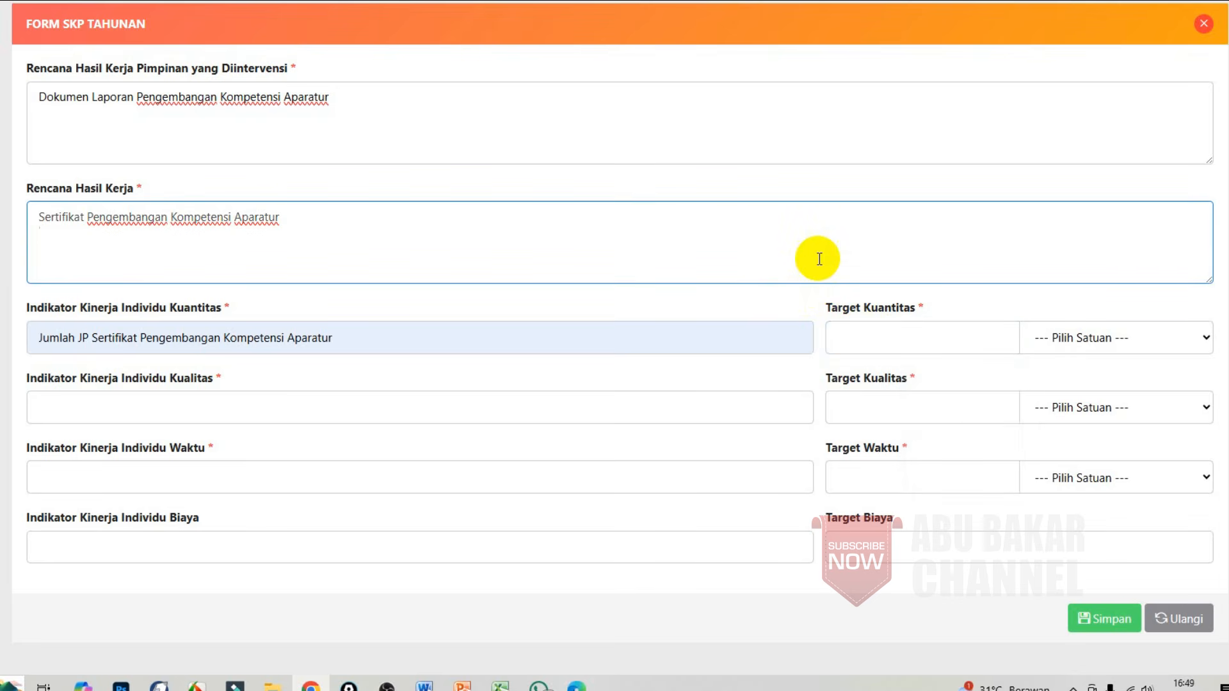
click(865, 318)
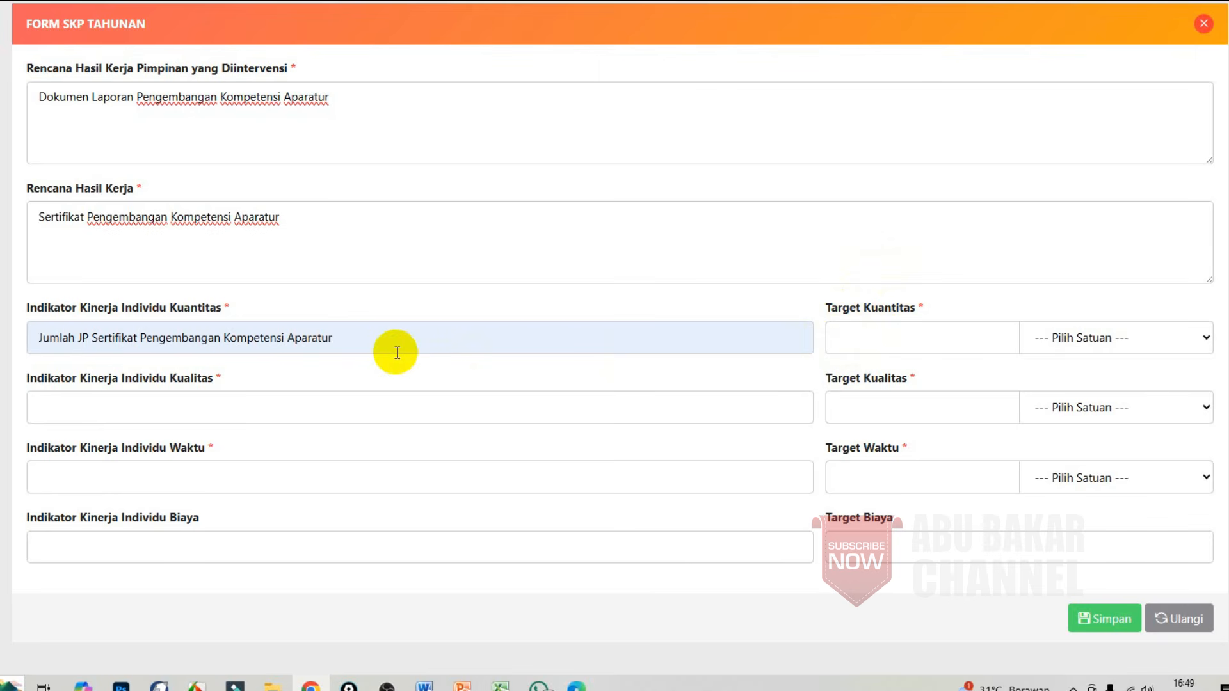
click(840, 344)
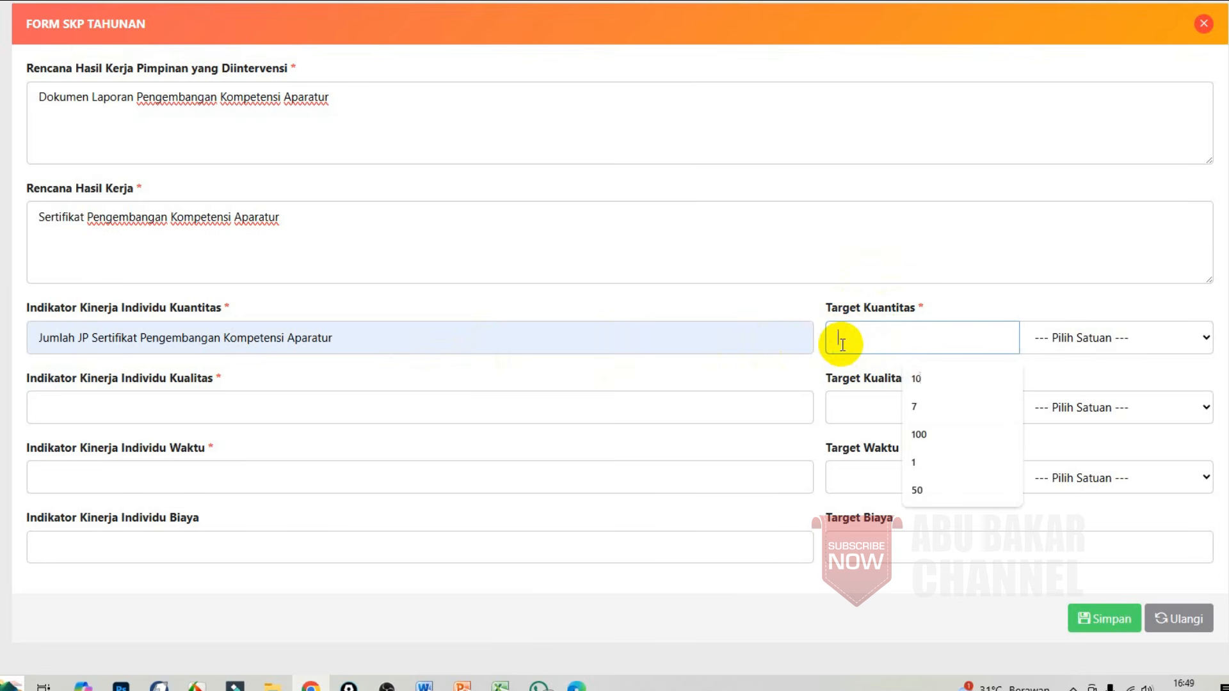
click(931, 377)
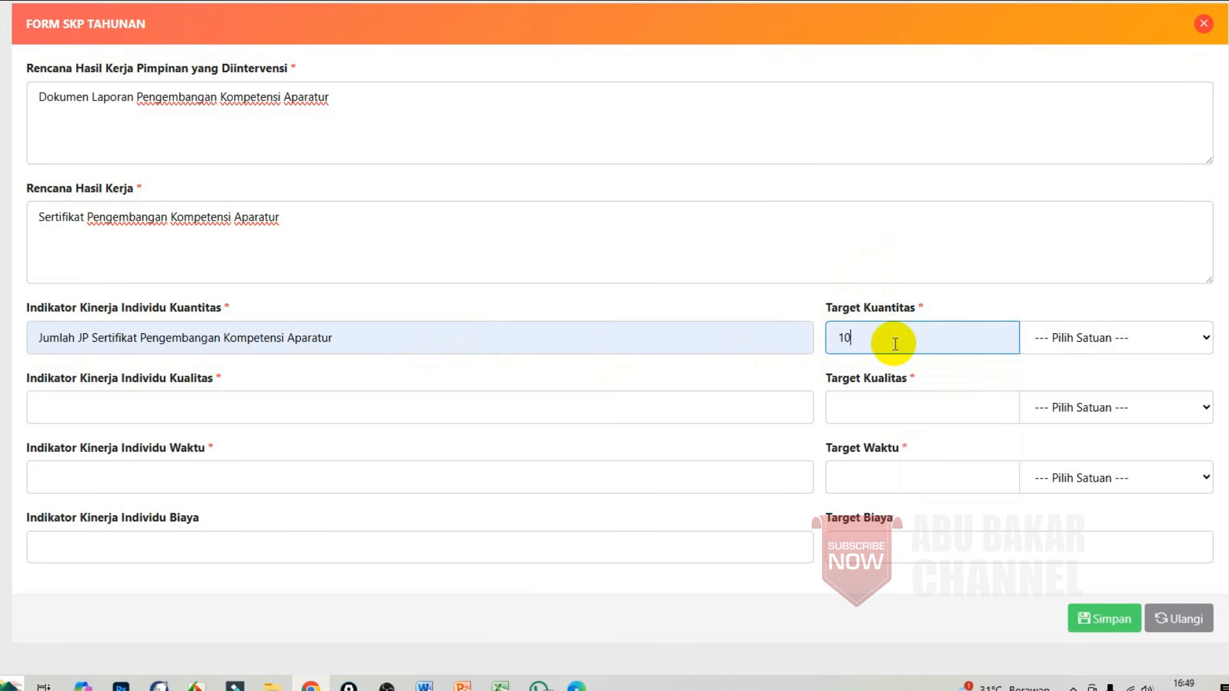
click(1114, 338)
scroll(1078, 312, down, 3)
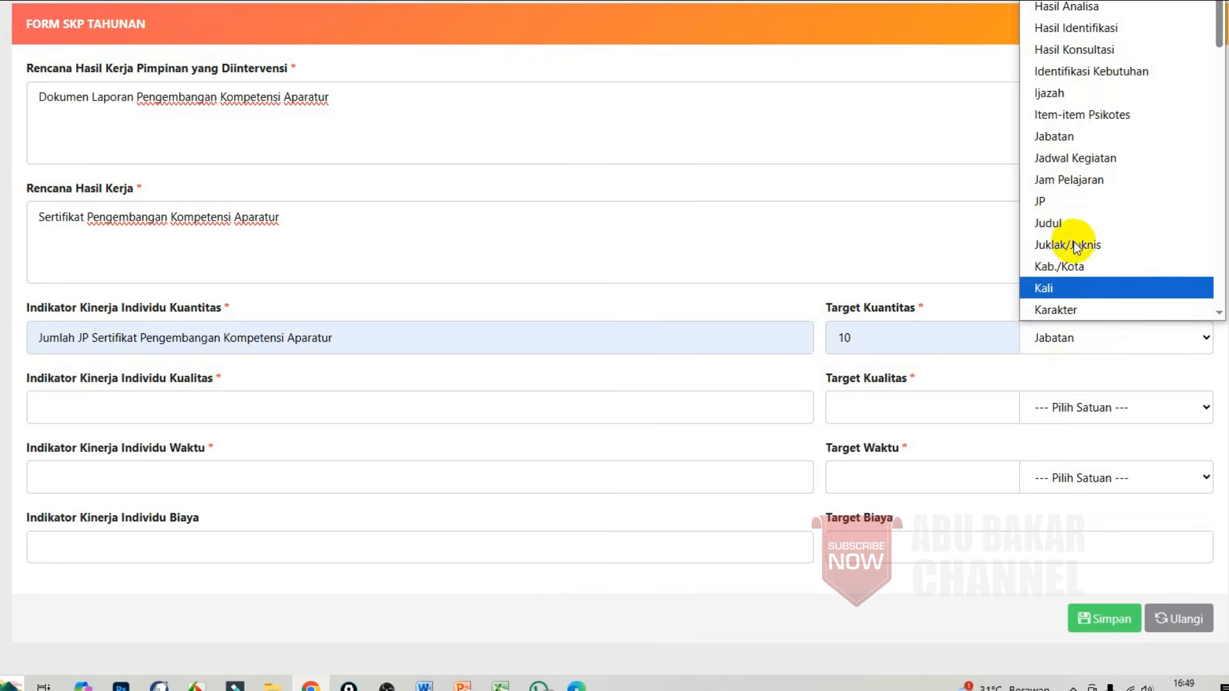
click(1063, 221)
Set Indikator Kinerja Individu Kualitas to "Persentase Sertifikat Pengembangan Kompetensi Aparatur" with a Target Kualitas of 100 %
click(176, 415)
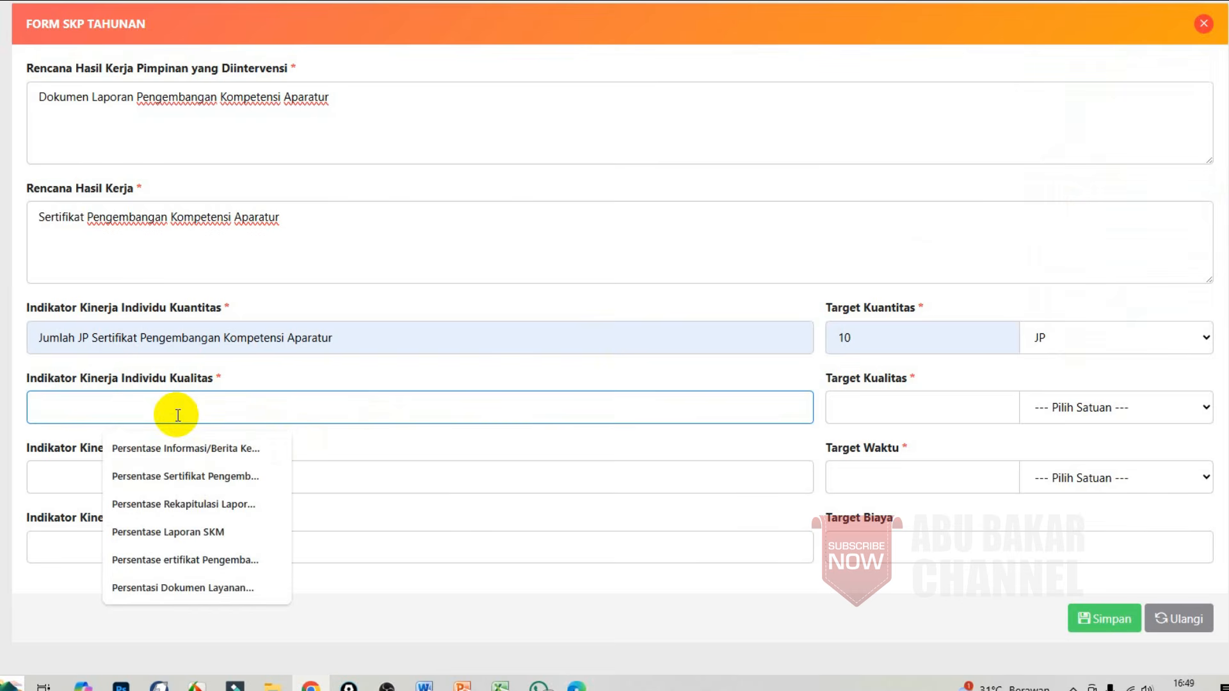
click(171, 476)
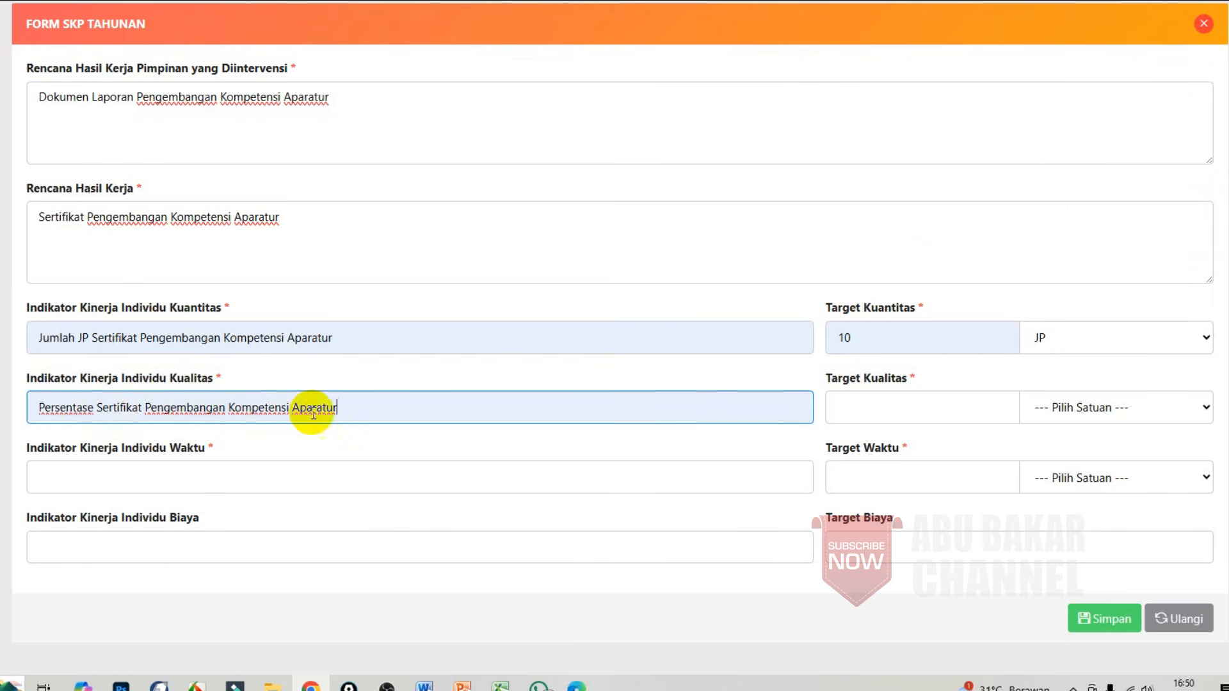
click(870, 413)
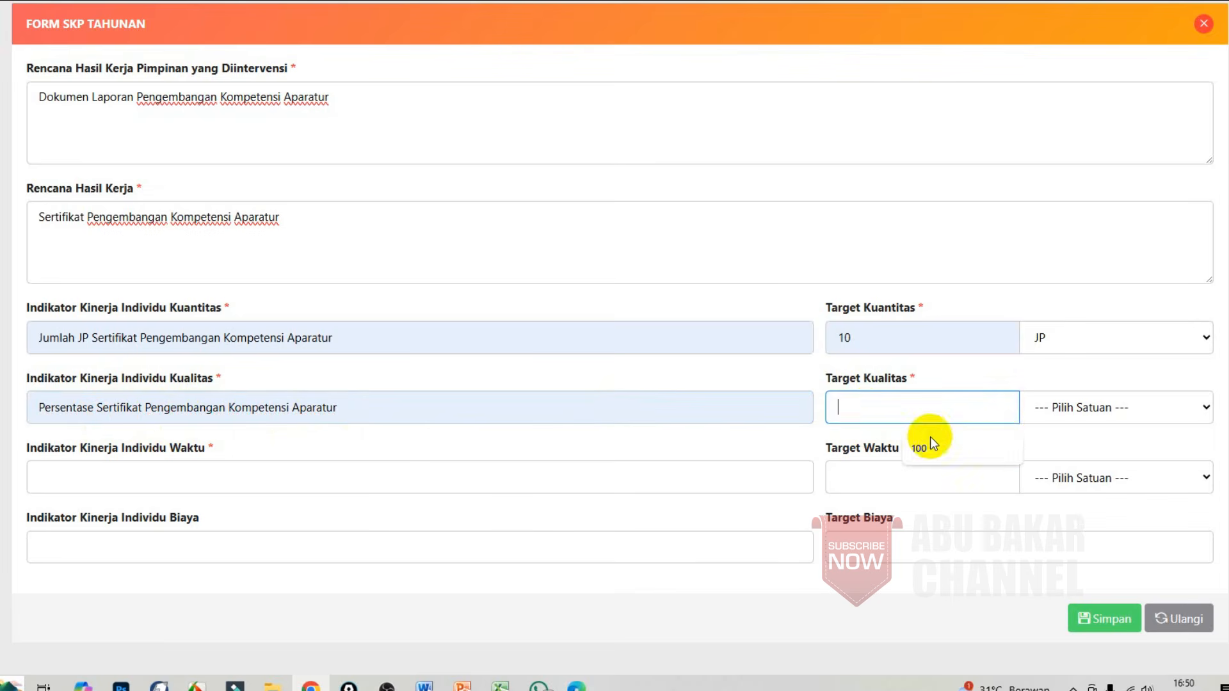
click(930, 445)
click(1099, 408)
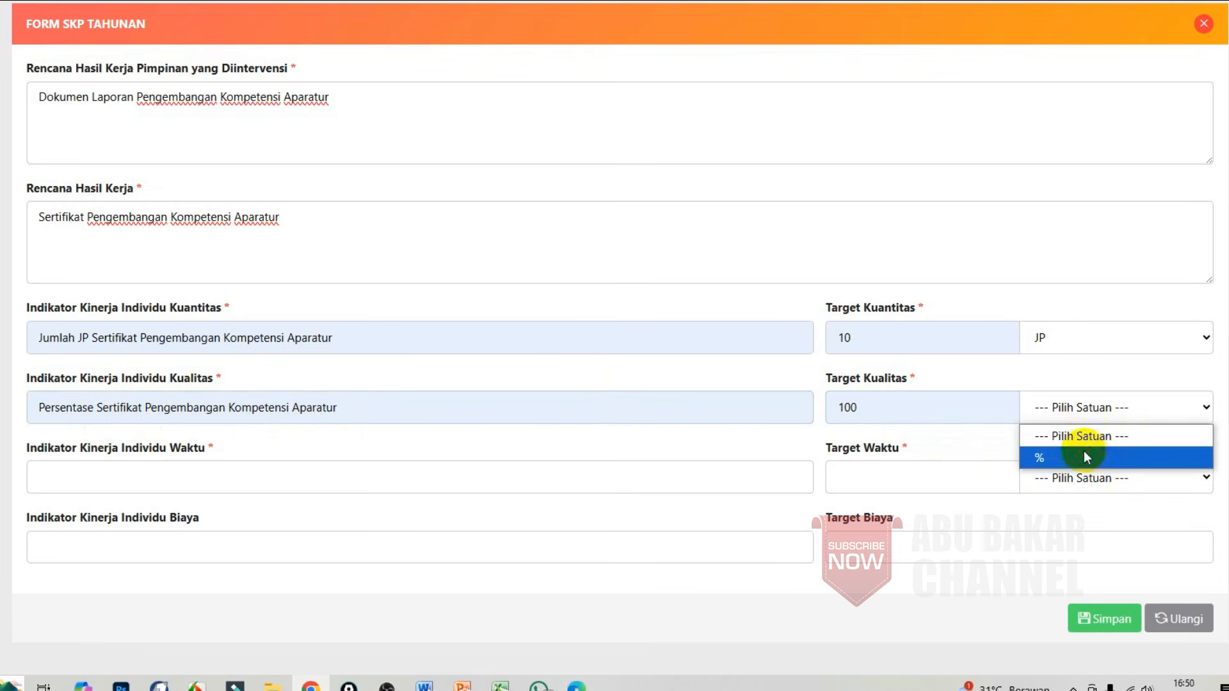
click(1086, 457)
Fill Indikator Kinerja Individu Waktu with "Waktu Pelaksanaan" and set Target Waktu to 7 Bulan for the certificate entry
click(124, 483)
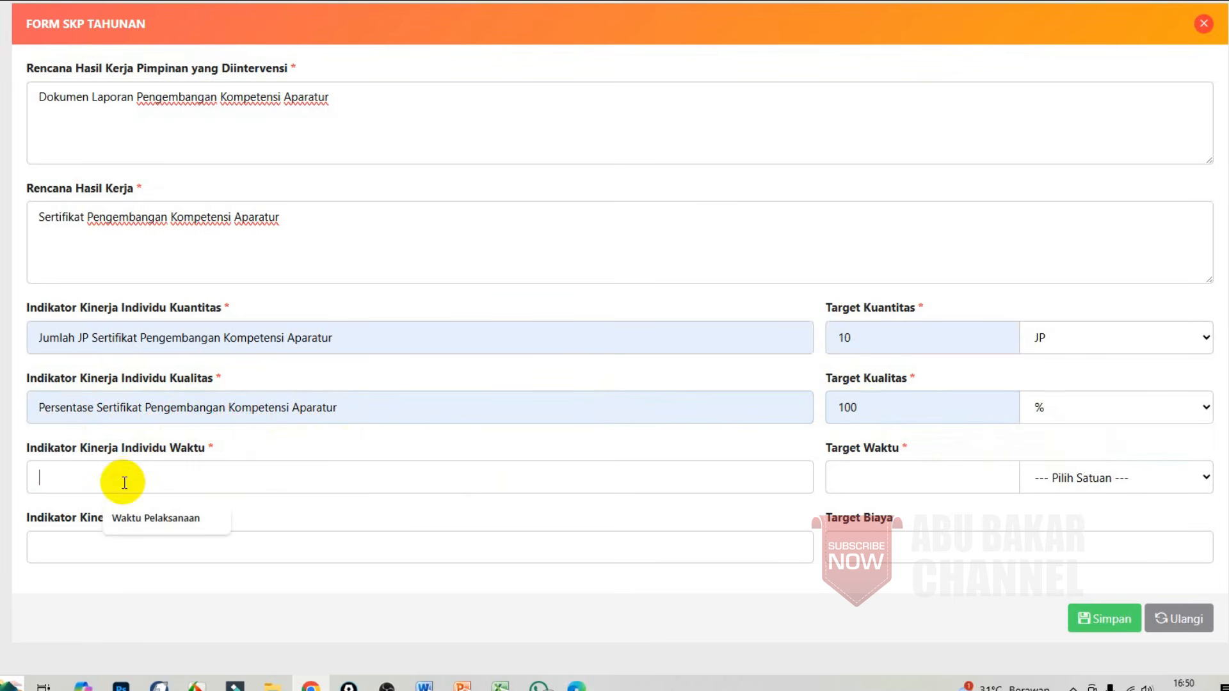
click(128, 518)
click(848, 480)
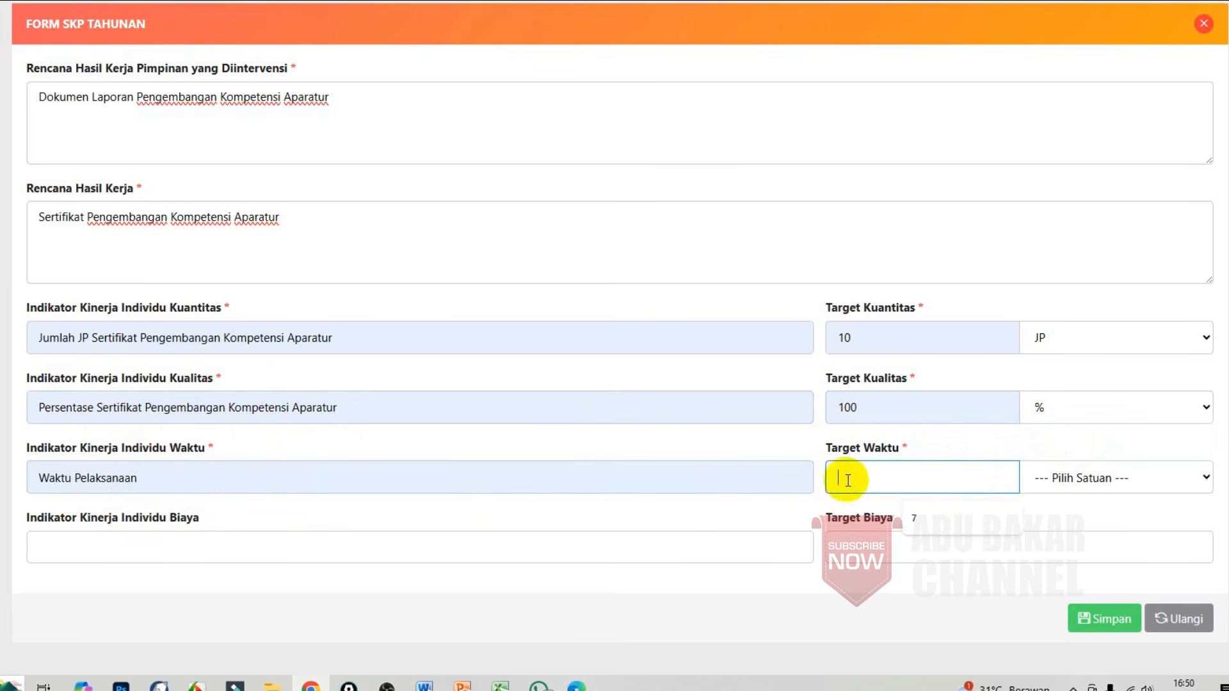
click(922, 520)
click(1135, 477)
click(1087, 523)
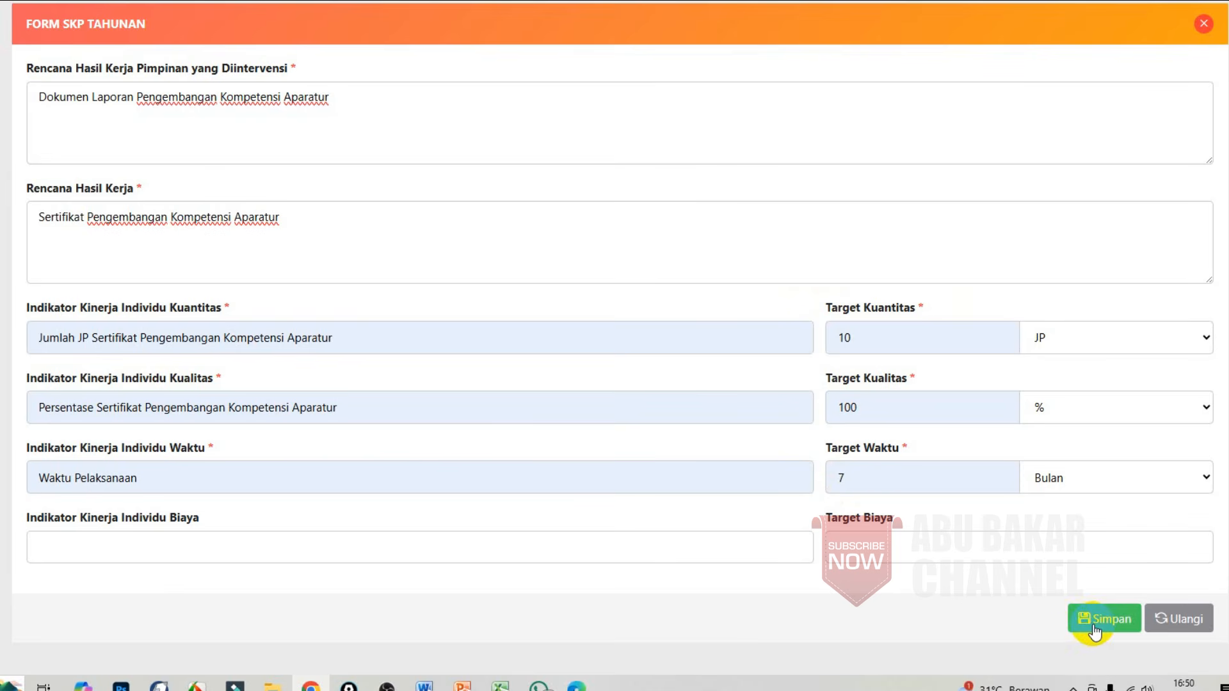
Examine the Pengadministrasi Perkantoran work-result rows in the Excel role matrix and return to the SKP web application
click(501, 686)
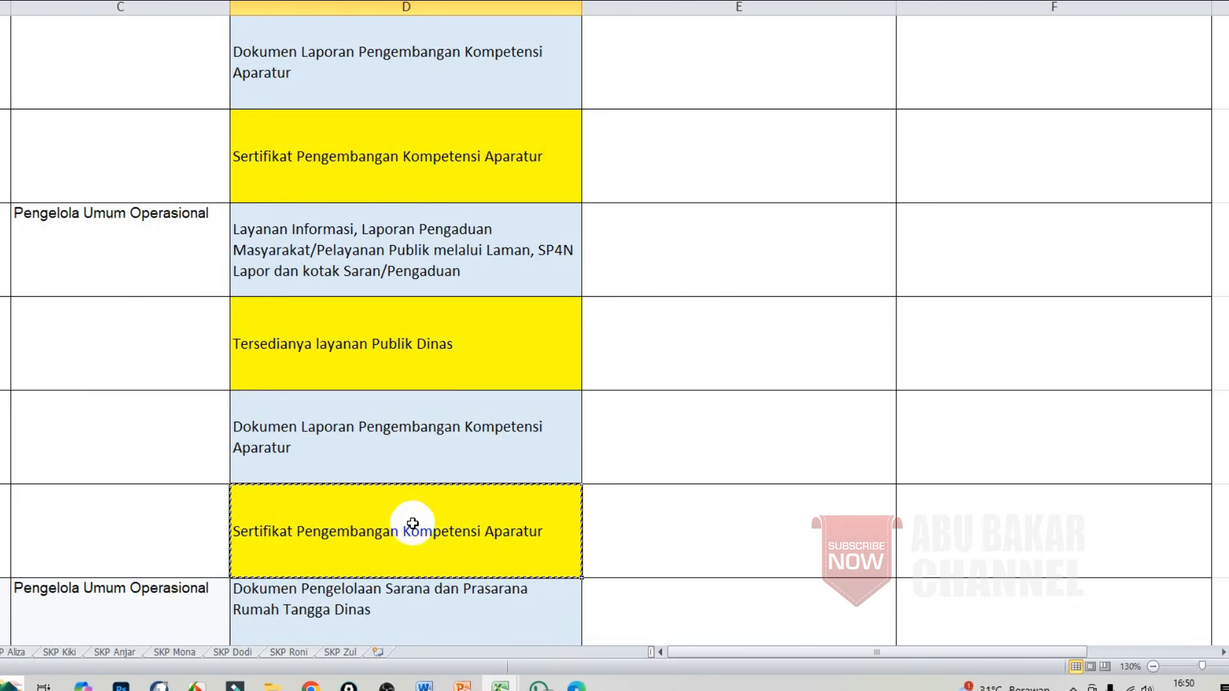
scroll(410, 496, up, 2)
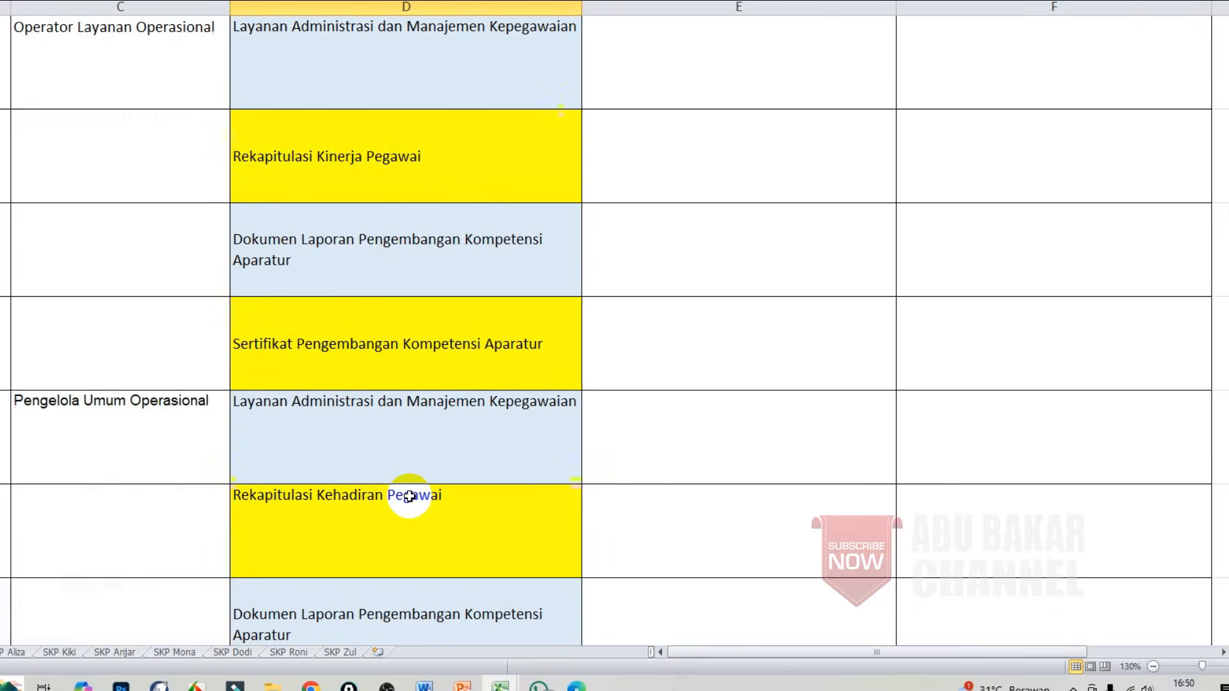
scroll(410, 497, up, 2)
scroll(410, 496, up, 4)
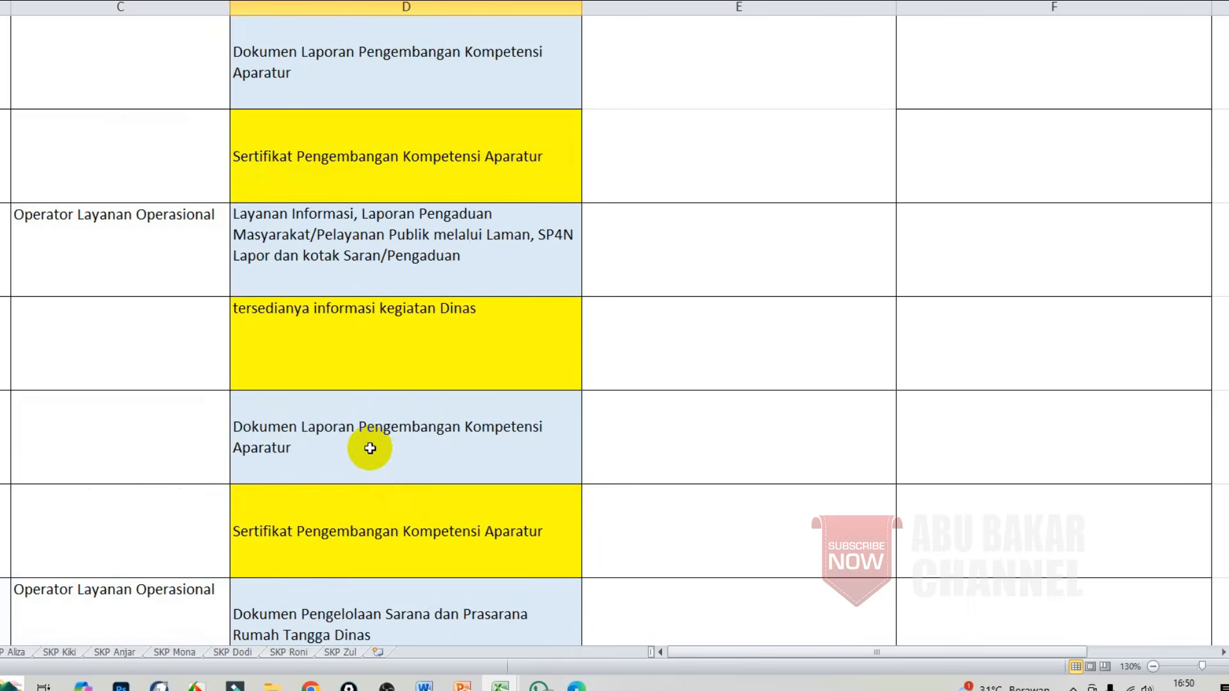
scroll(370, 447, up, 4)
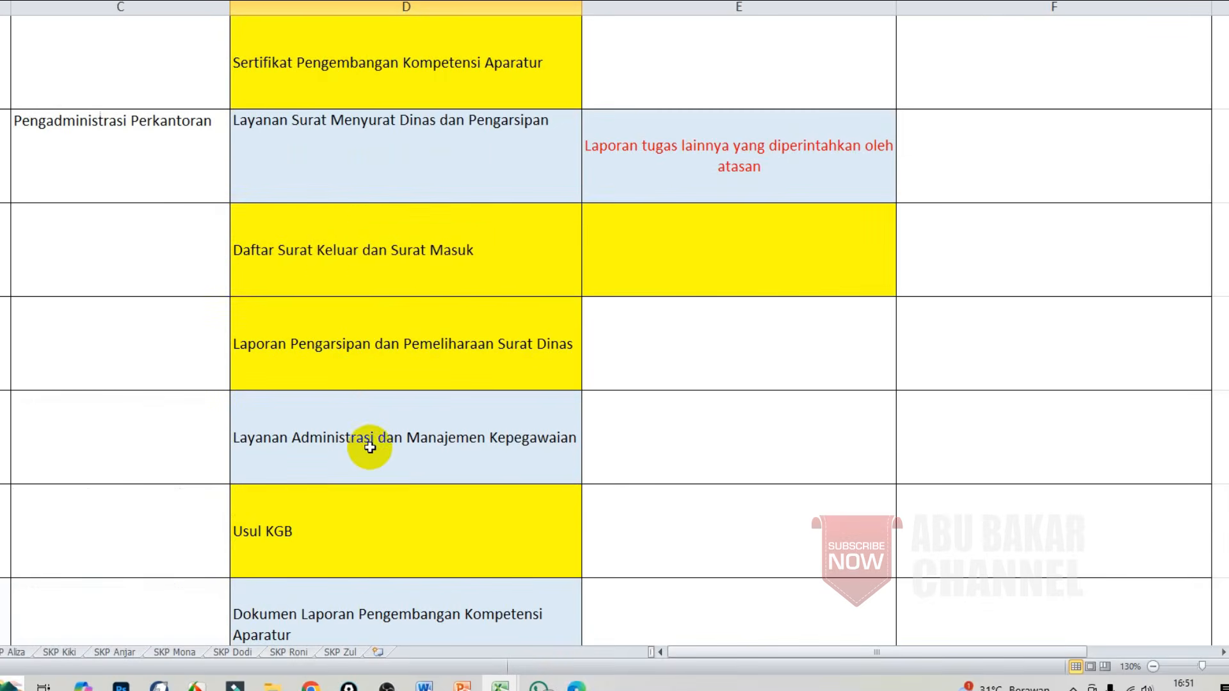
click(328, 242)
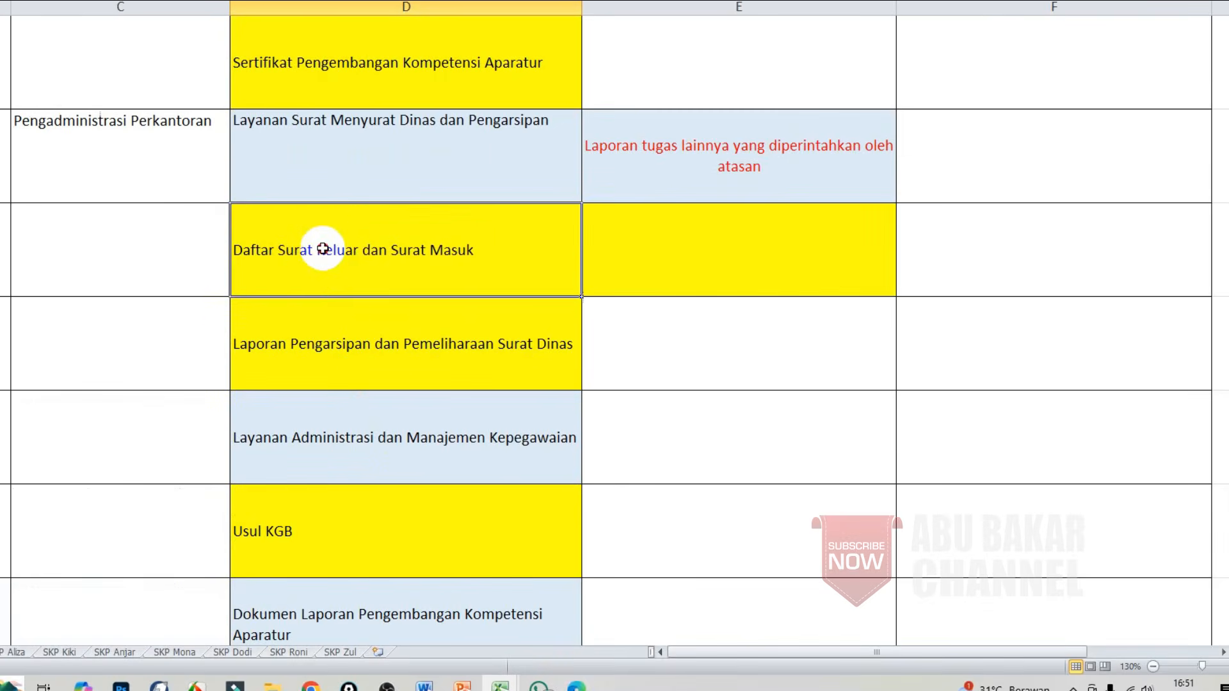
click(314, 331)
click(321, 263)
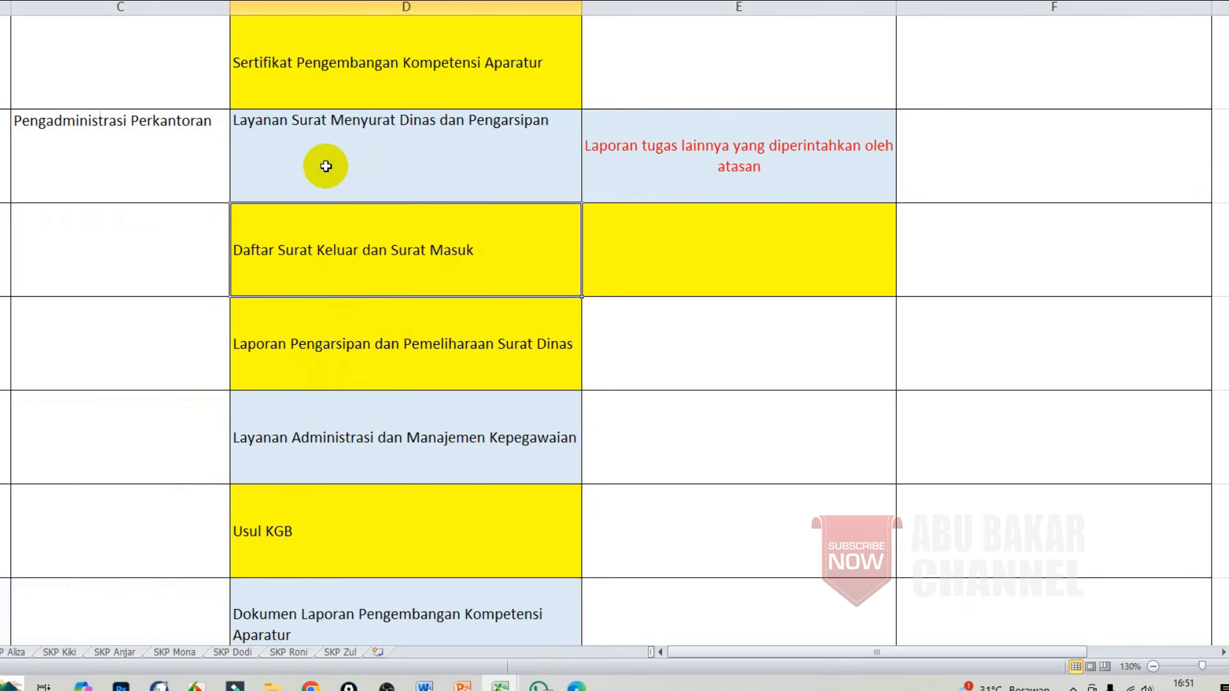
click(325, 163)
click(324, 219)
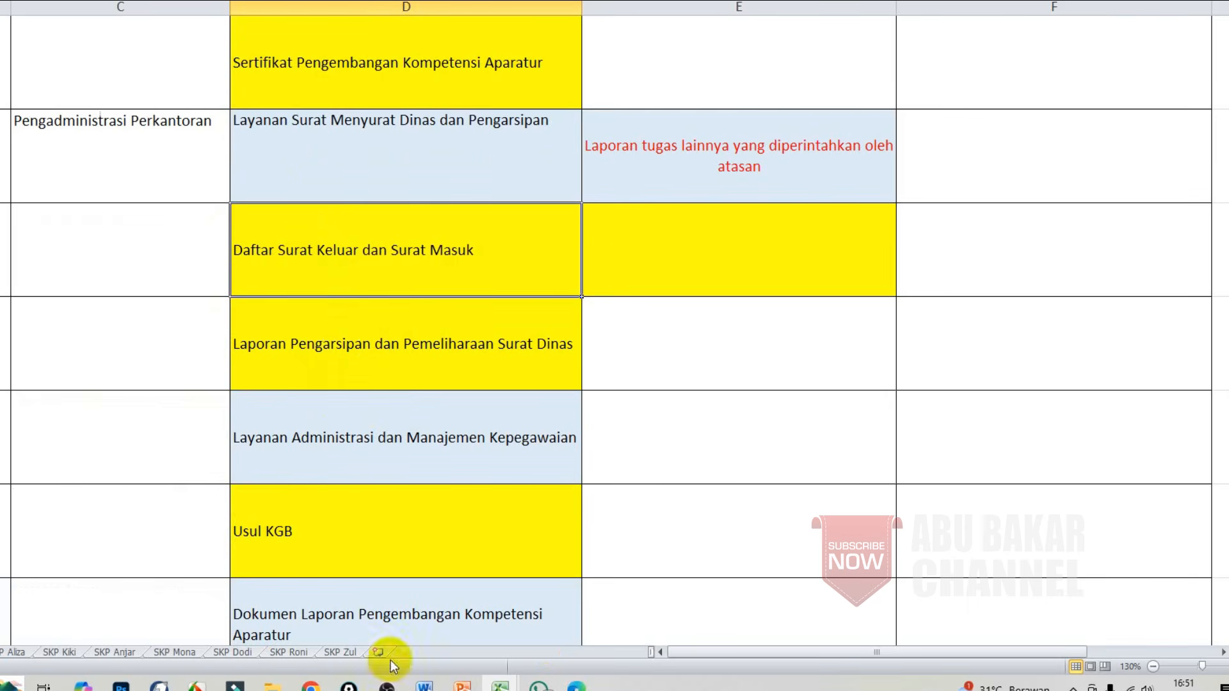
click(309, 685)
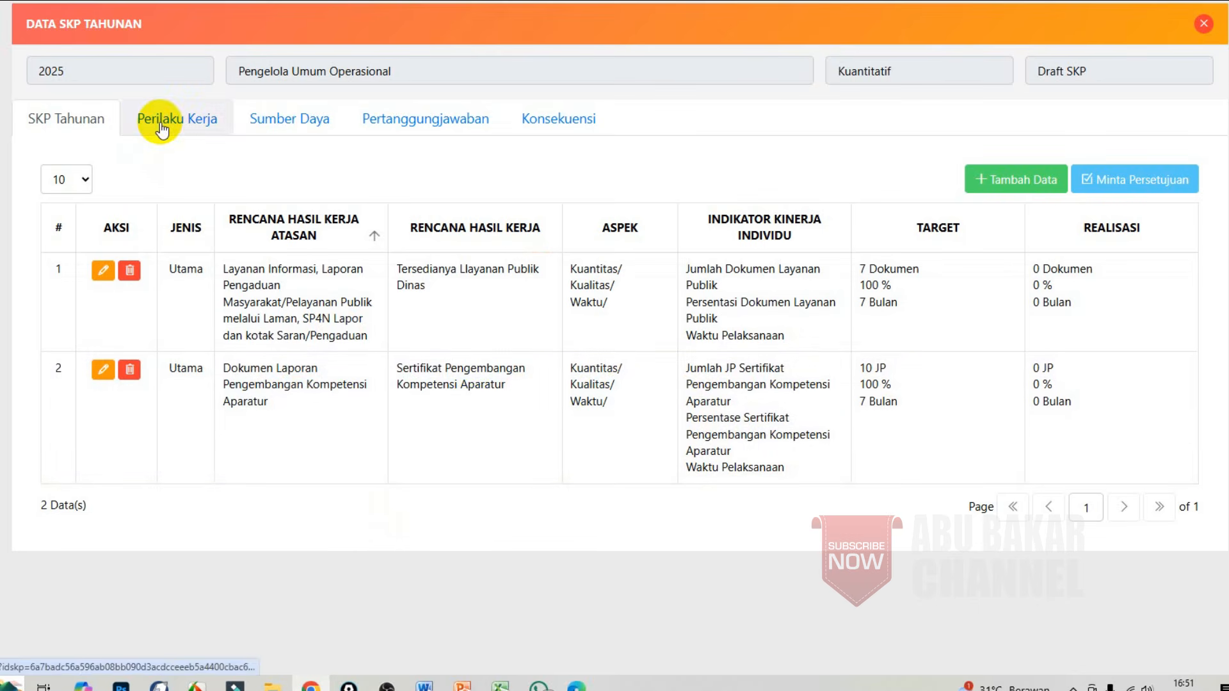
Review the Perilaku Kerja criteria and the Dukungan Sumber Daya entry form of the 2025 SKP
click(162, 130)
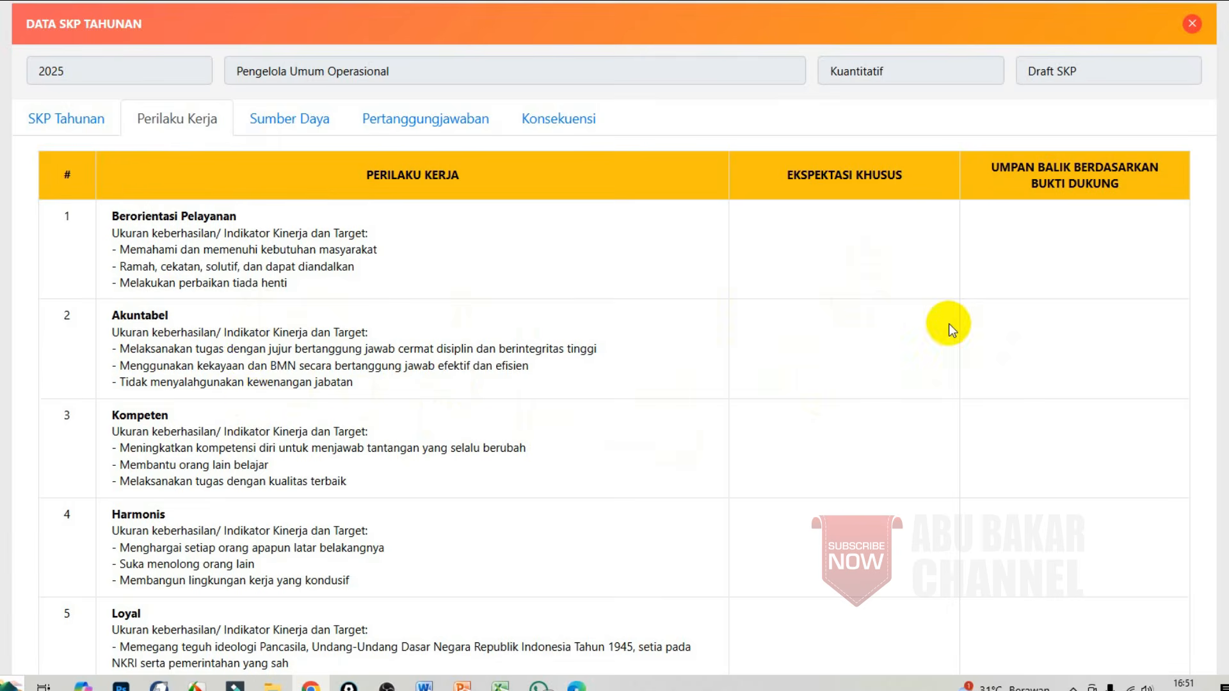
mouse_move(1228, 272)
mouse_down()
mouse_move(1228, 436)
mouse_move(1228, 273)
mouse_up()
click(290, 118)
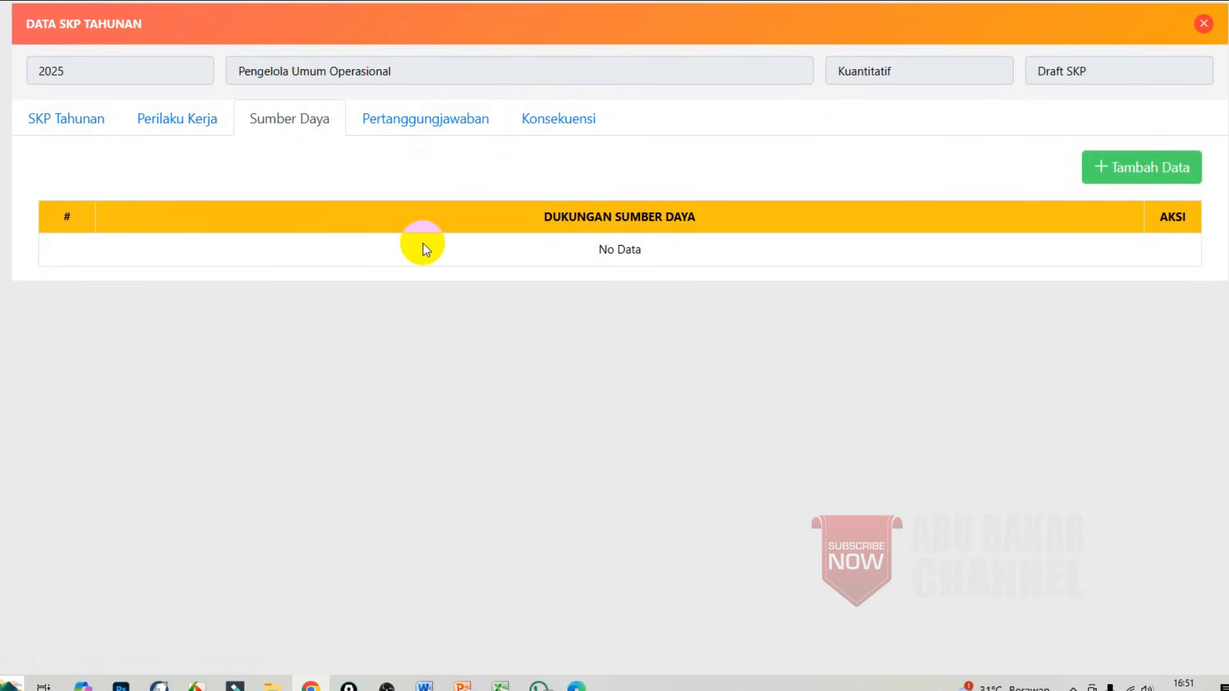
click(1181, 170)
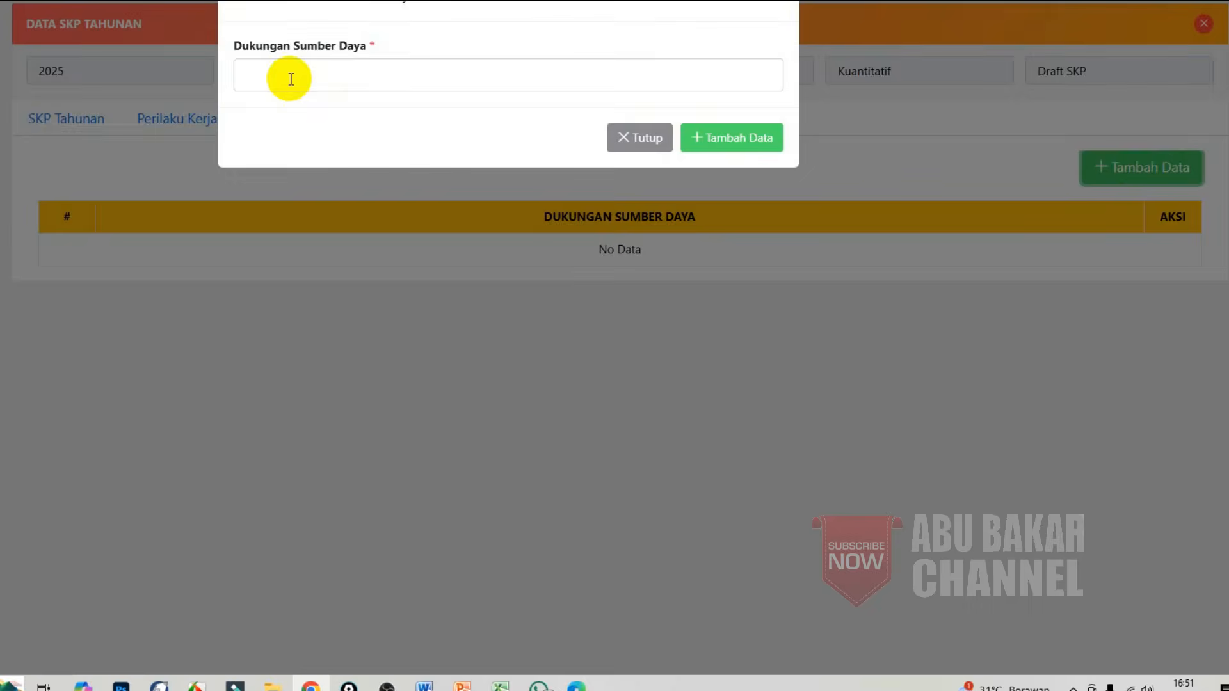
click(291, 79)
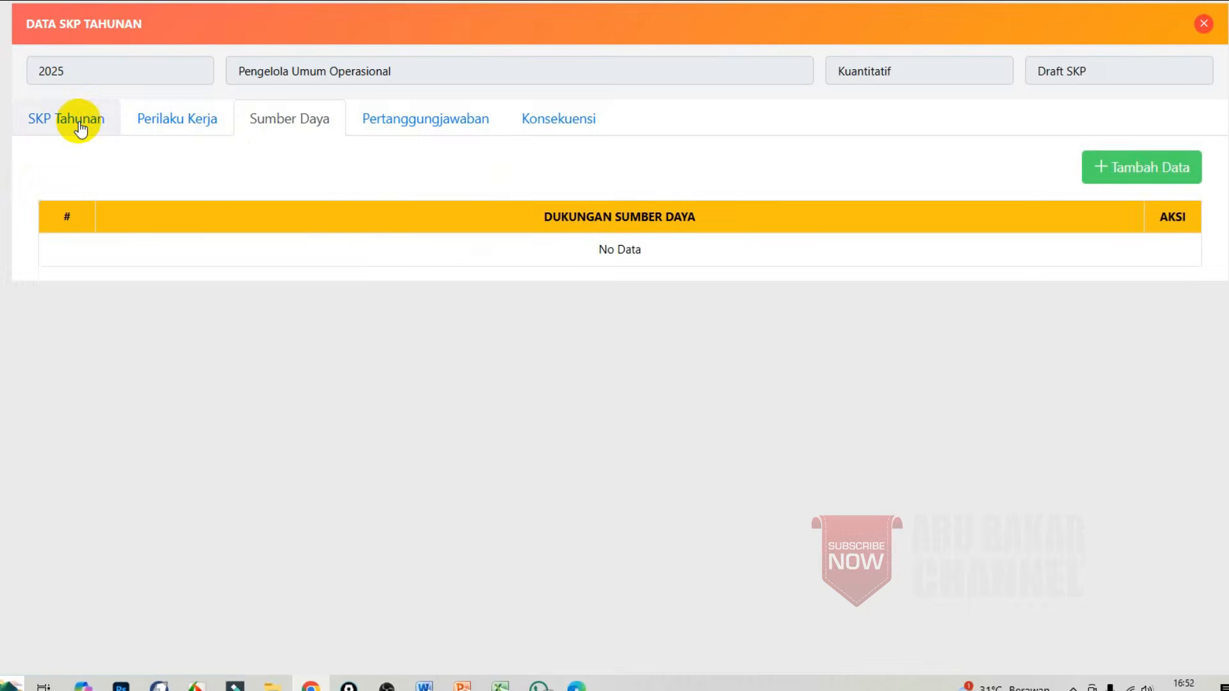
click(80, 128)
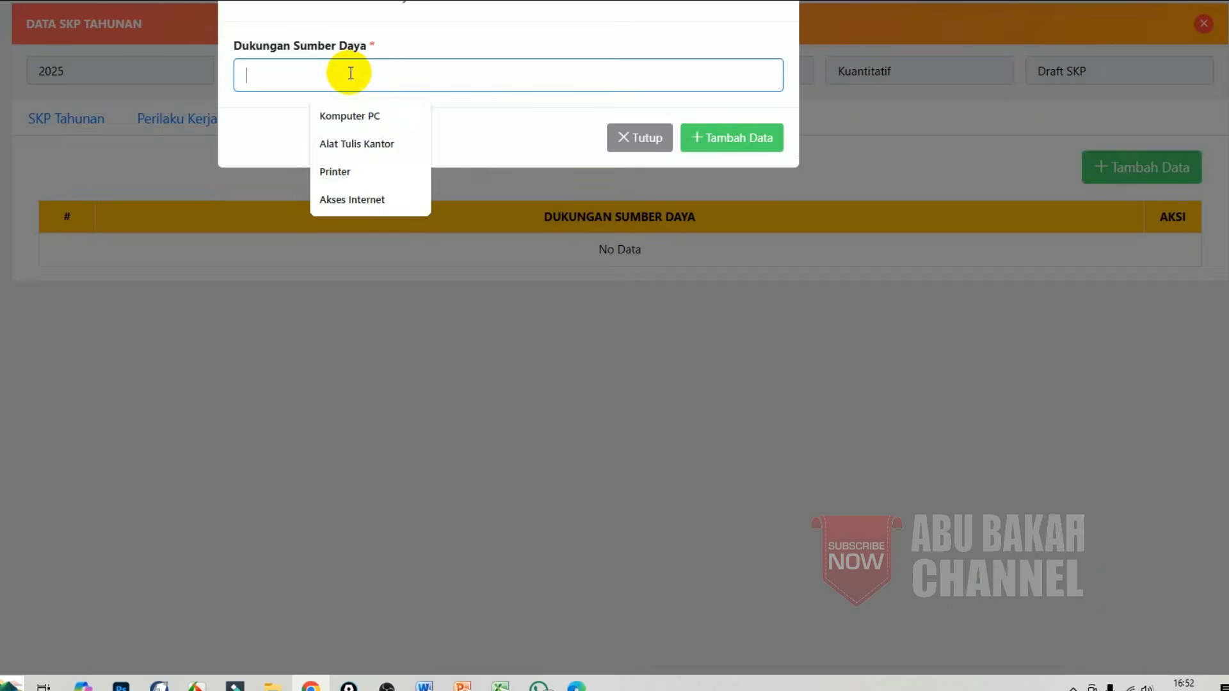
Add "Buku Tamu" and "Alat Tulis Kantor" as Dukungan Sumber Daya entries
text(Buku Tamu)
click(724, 139)
click(1133, 170)
text(Alat)
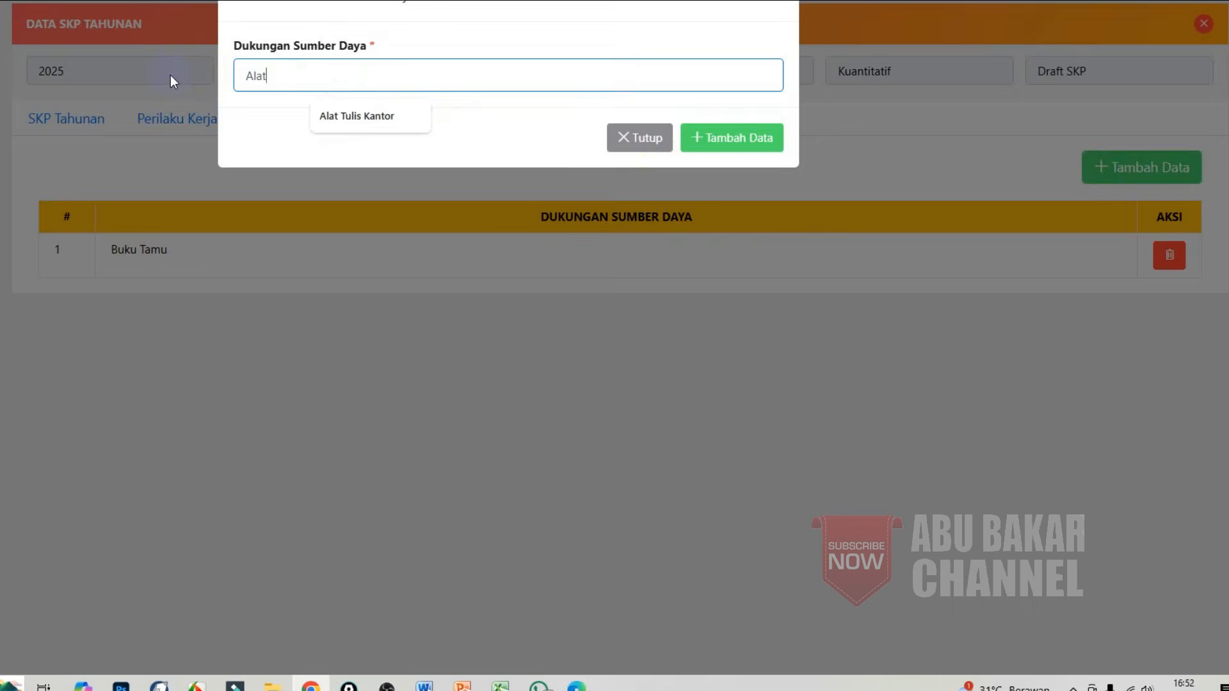
Add "Komputer PC" and "Printer" as further Dukungan Sumber Daya entries
triple_click(358, 81)
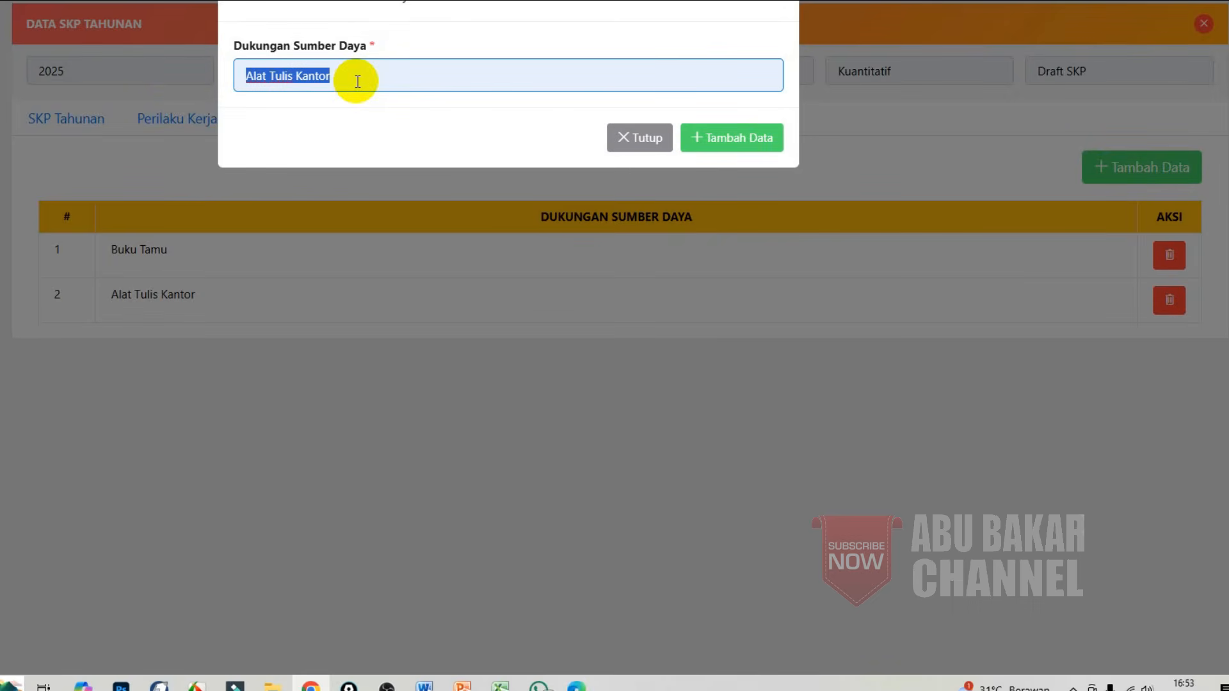
text(K)
click(352, 116)
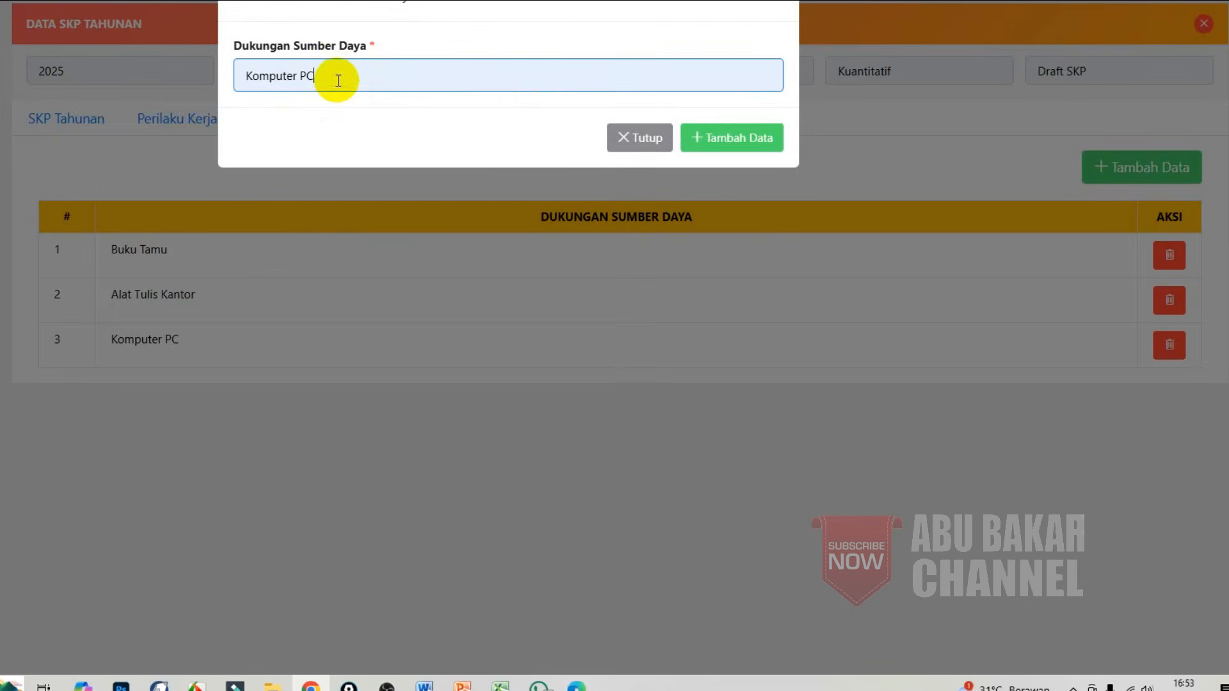
triple_click(537, 71)
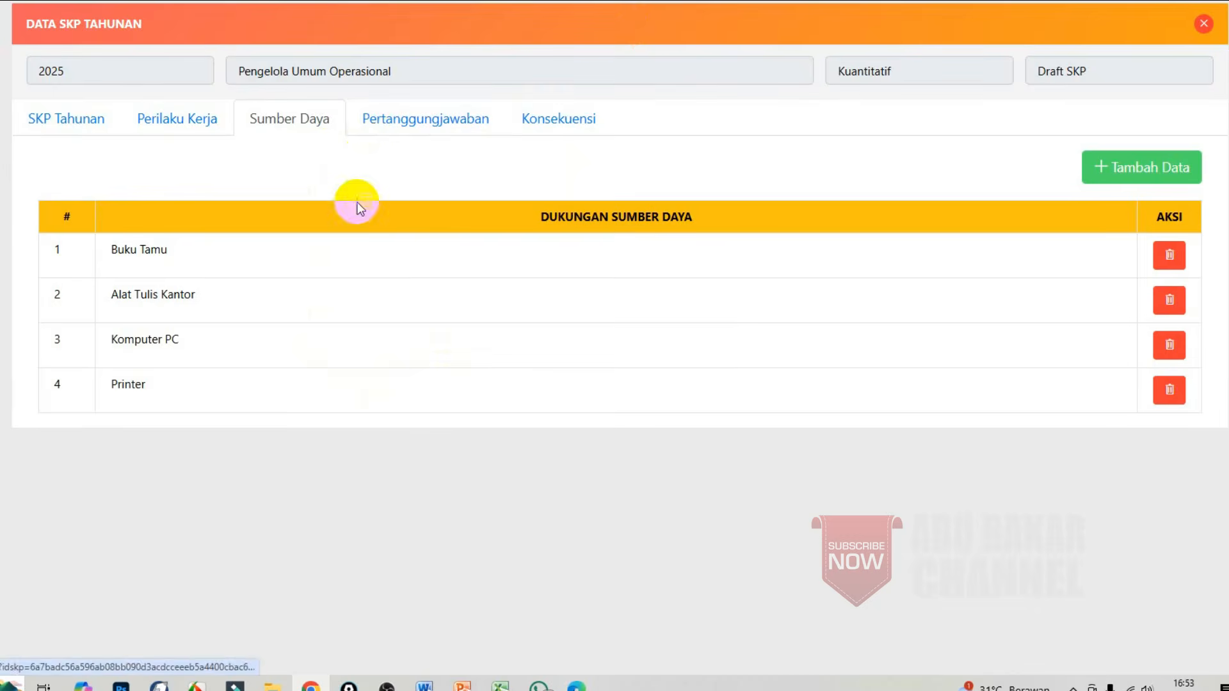
Add the Pertanggungjawaban entry "Pertanggung Jawaban disampaikan Tahunan Bulanan dan Harian" to the SKP
click(385, 132)
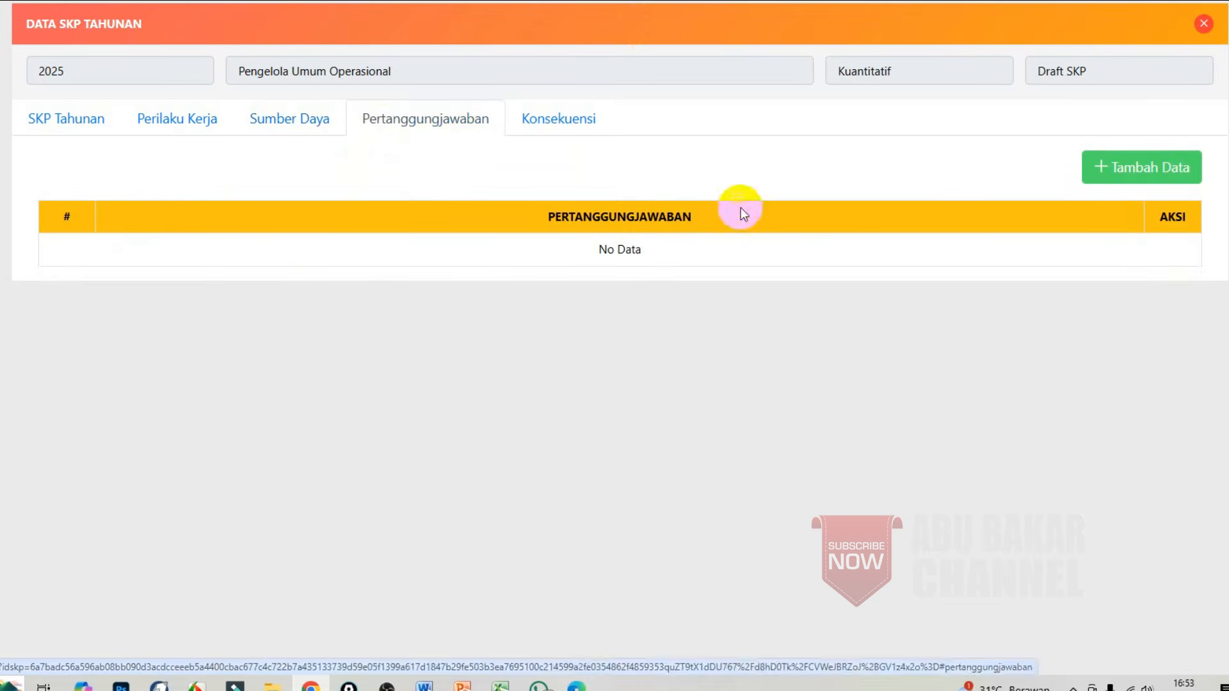
click(1107, 181)
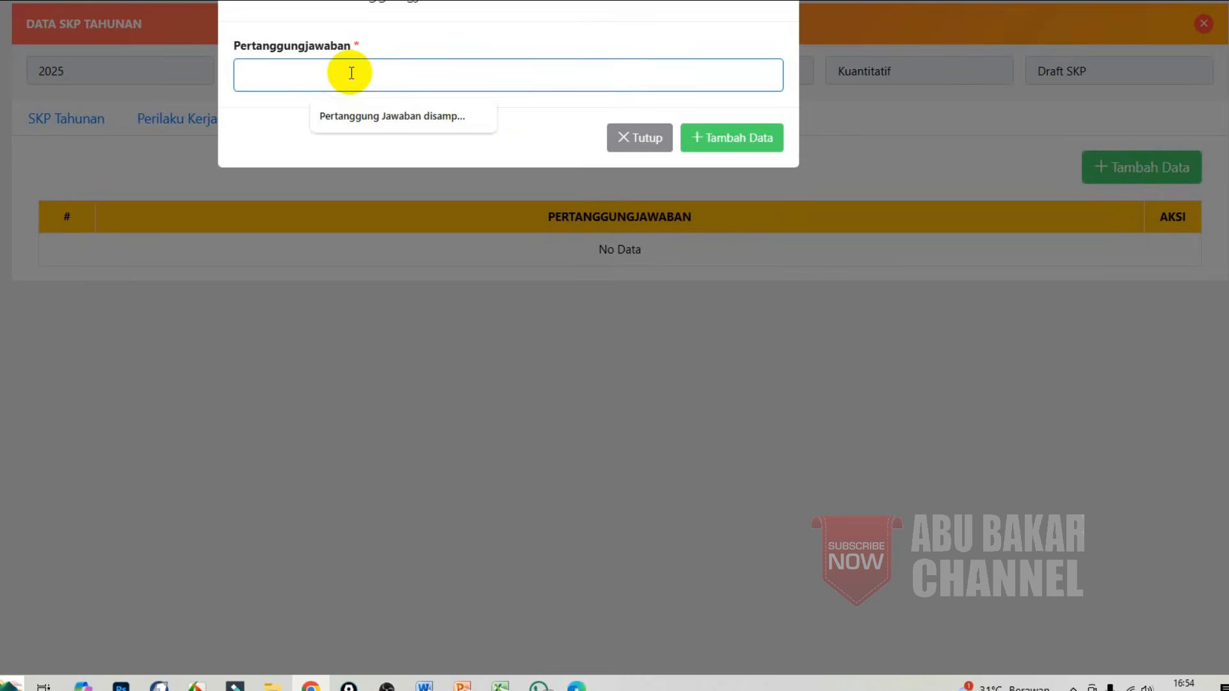
click(358, 114)
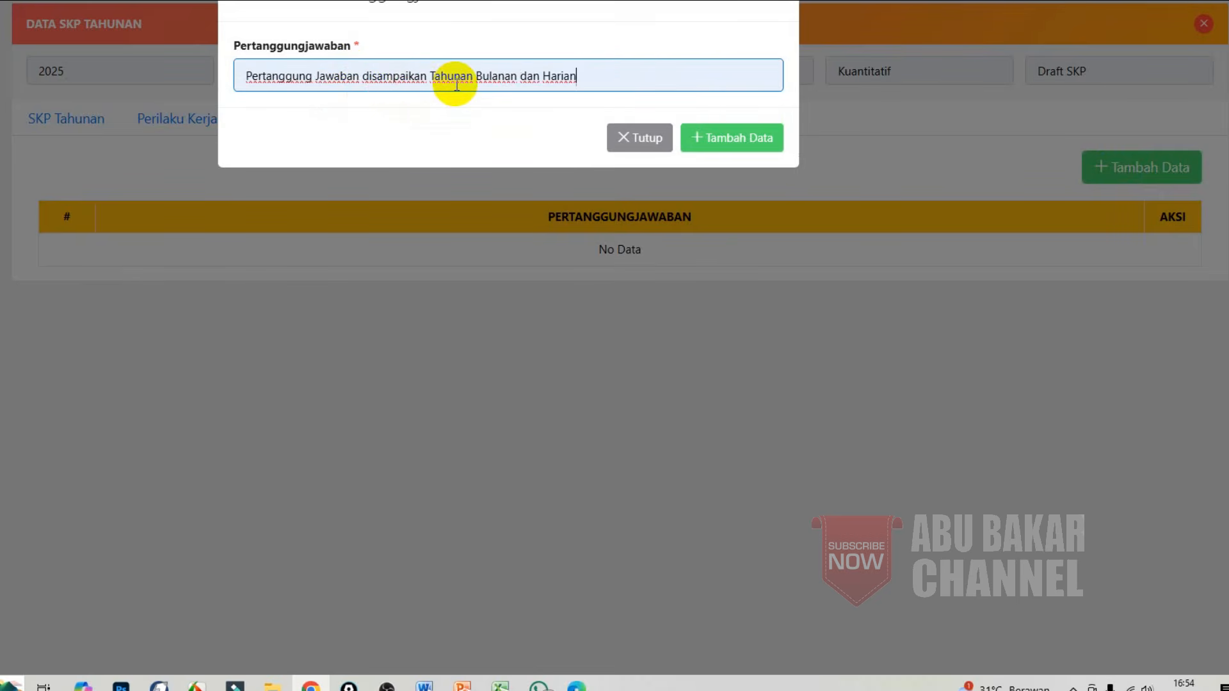
click(719, 137)
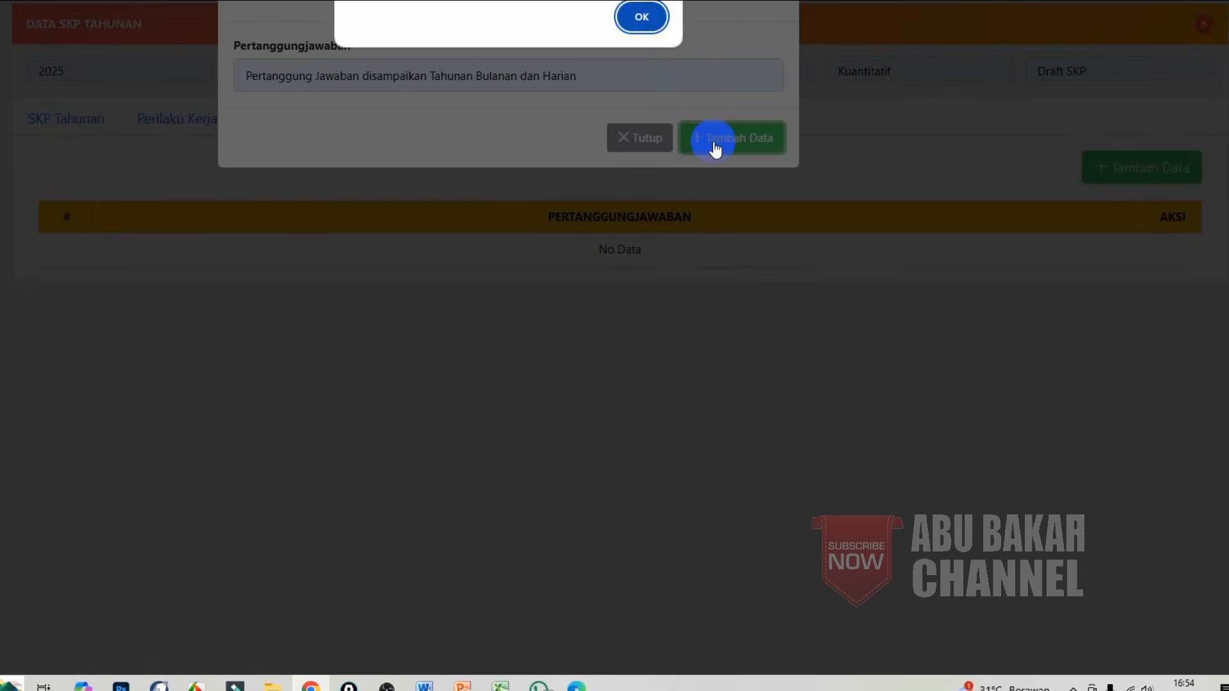
click(641, 19)
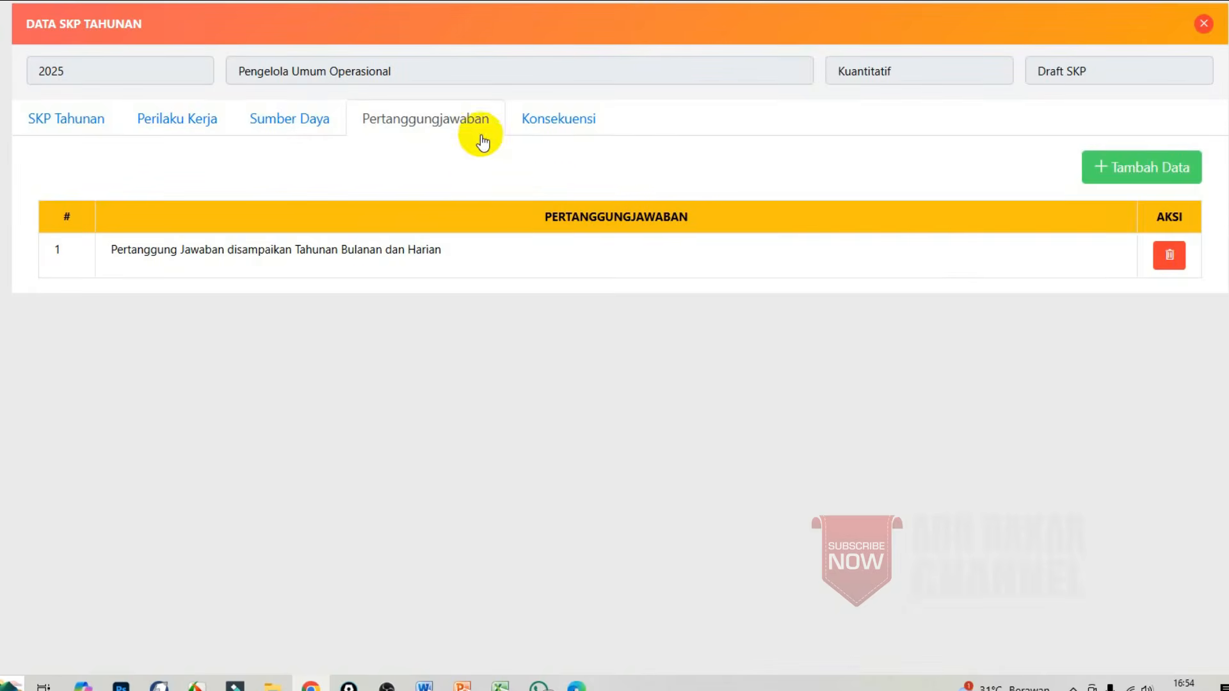
Add the Konsekuensi entry "Apabila SKP tidak Dilaksanakan, akan menanggung Konsenkuensinya" to the SKP
click(556, 128)
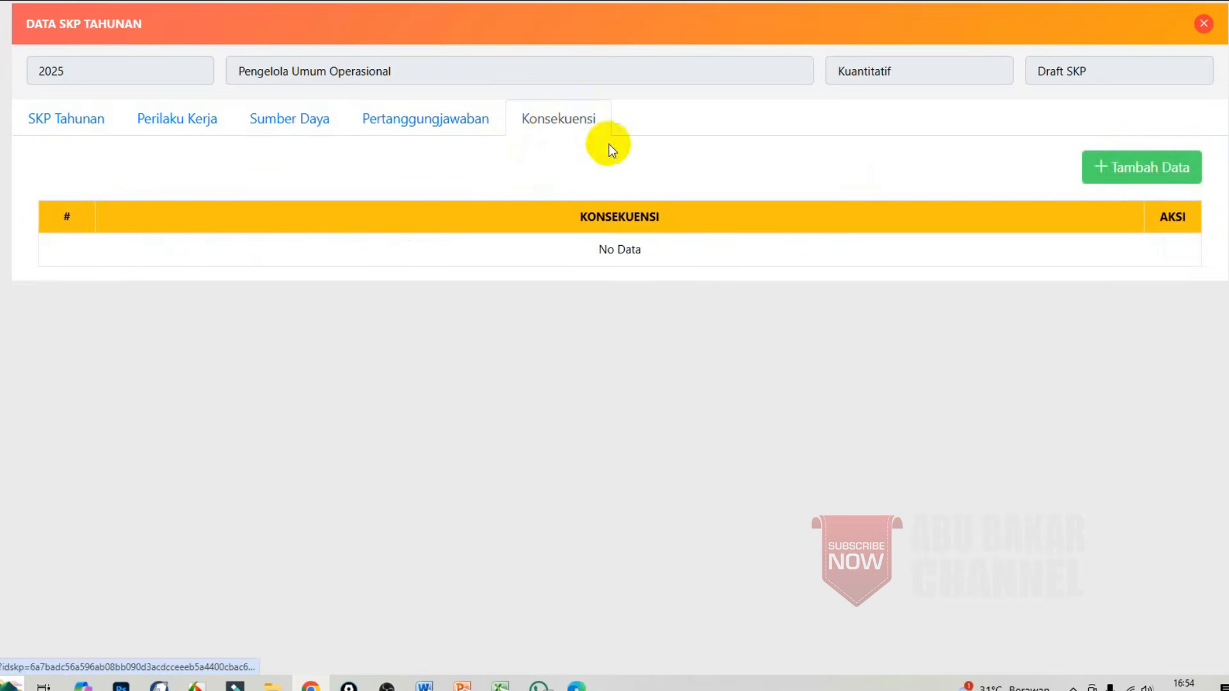
click(1099, 178)
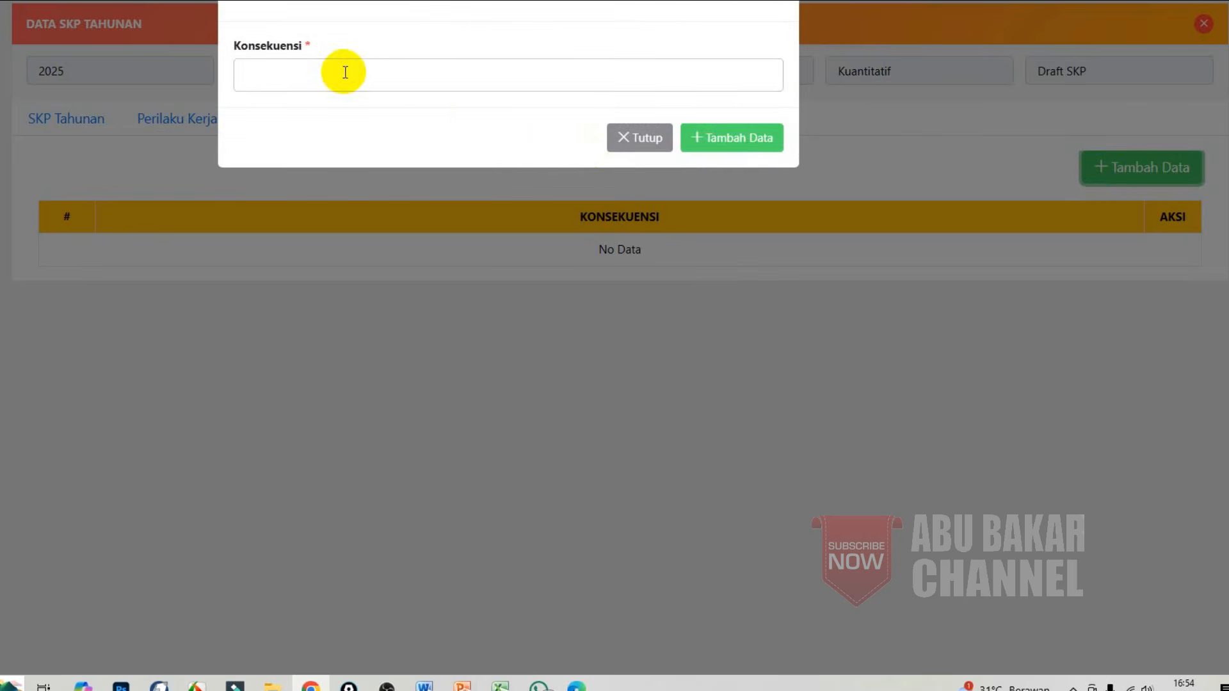
click(343, 74)
click(343, 117)
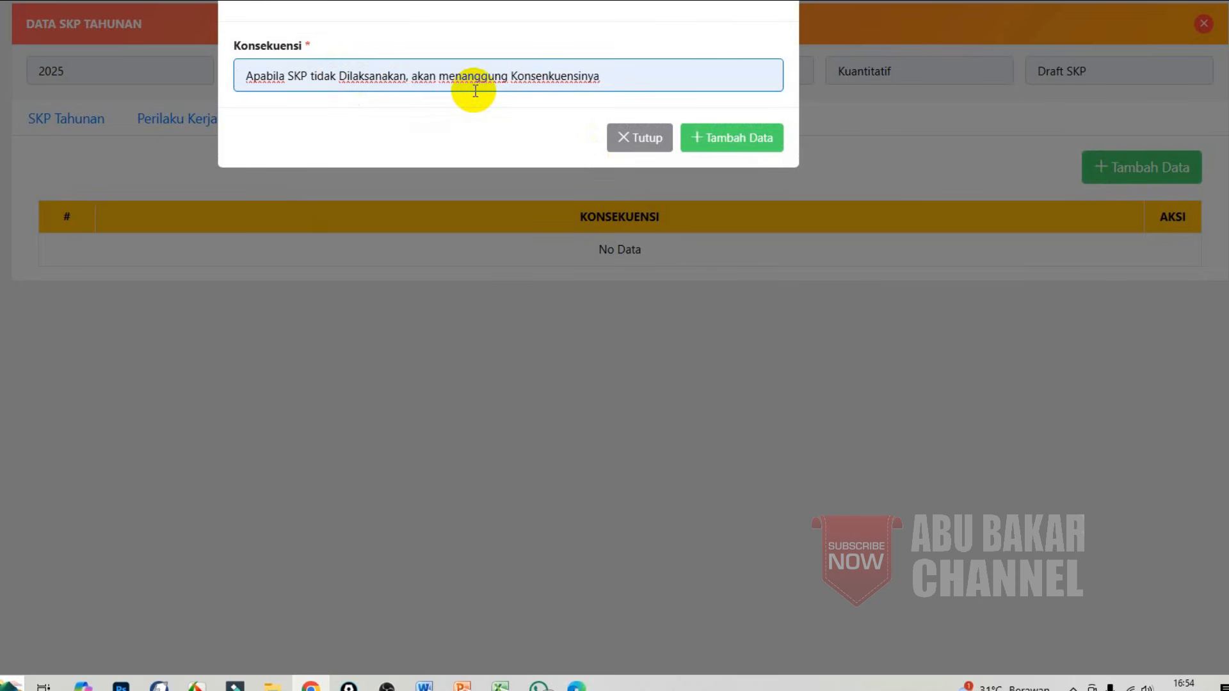
key(Return)
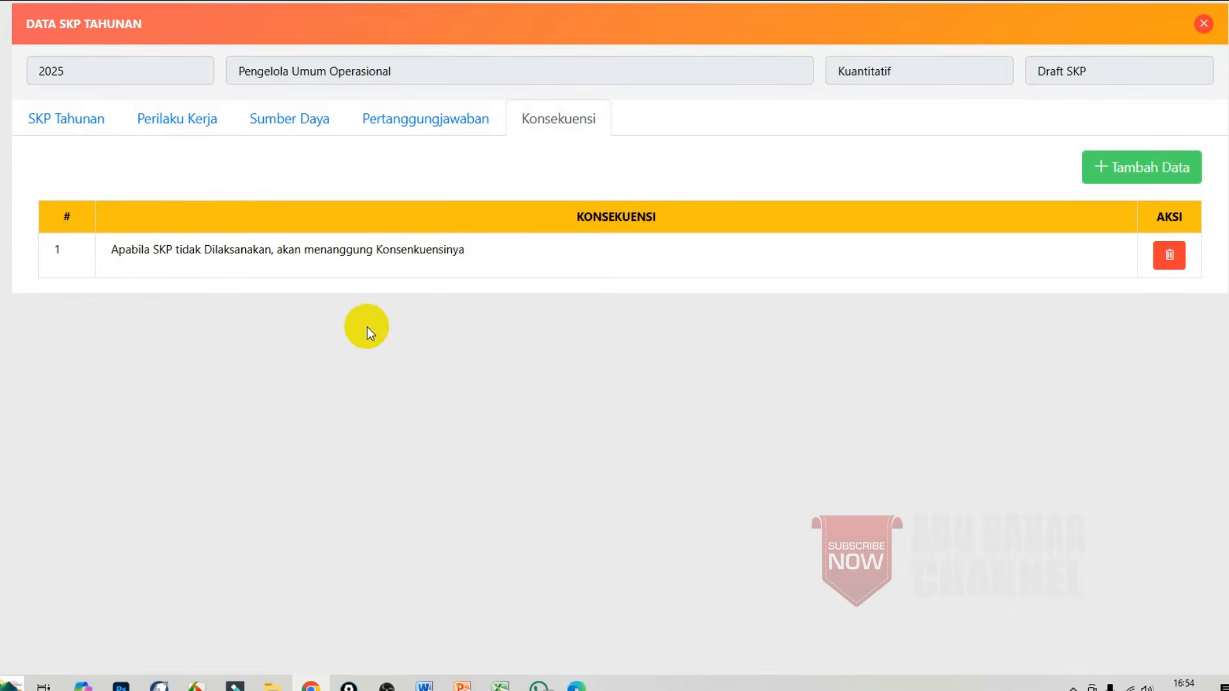
Return to the SKP Tahunan work-plan list and submit the 2025 draft SKP for approval
click(64, 114)
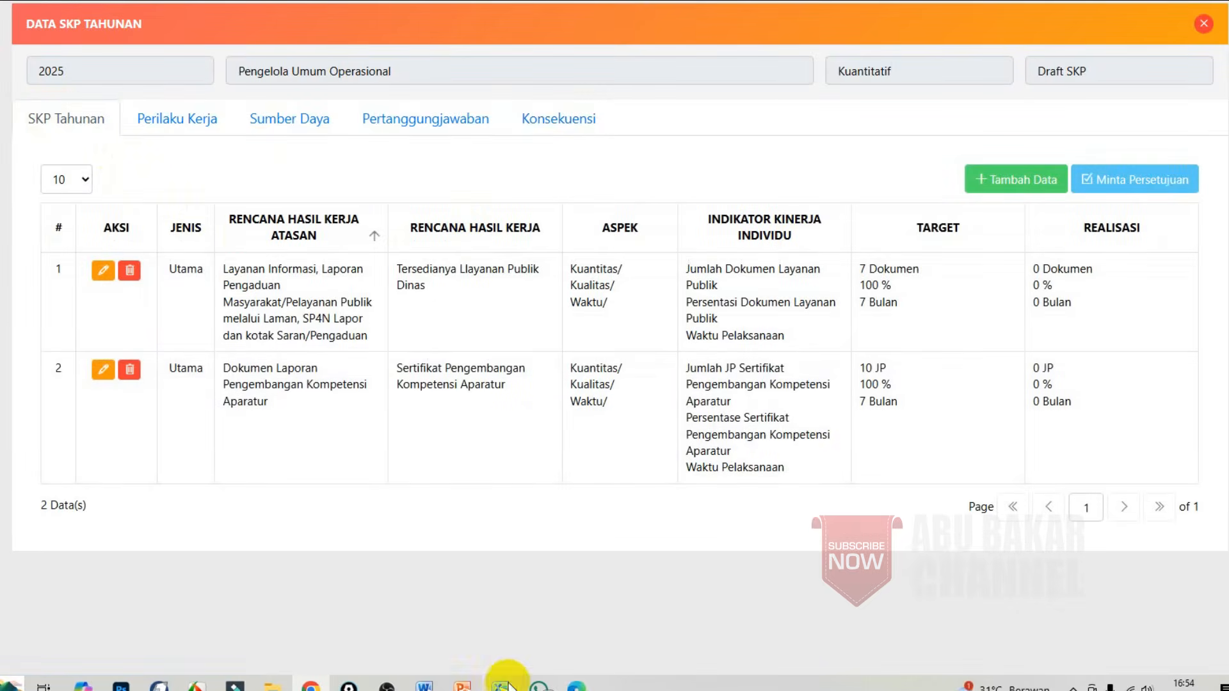
mouse_move(500, 684)
click(577, 615)
click(310, 684)
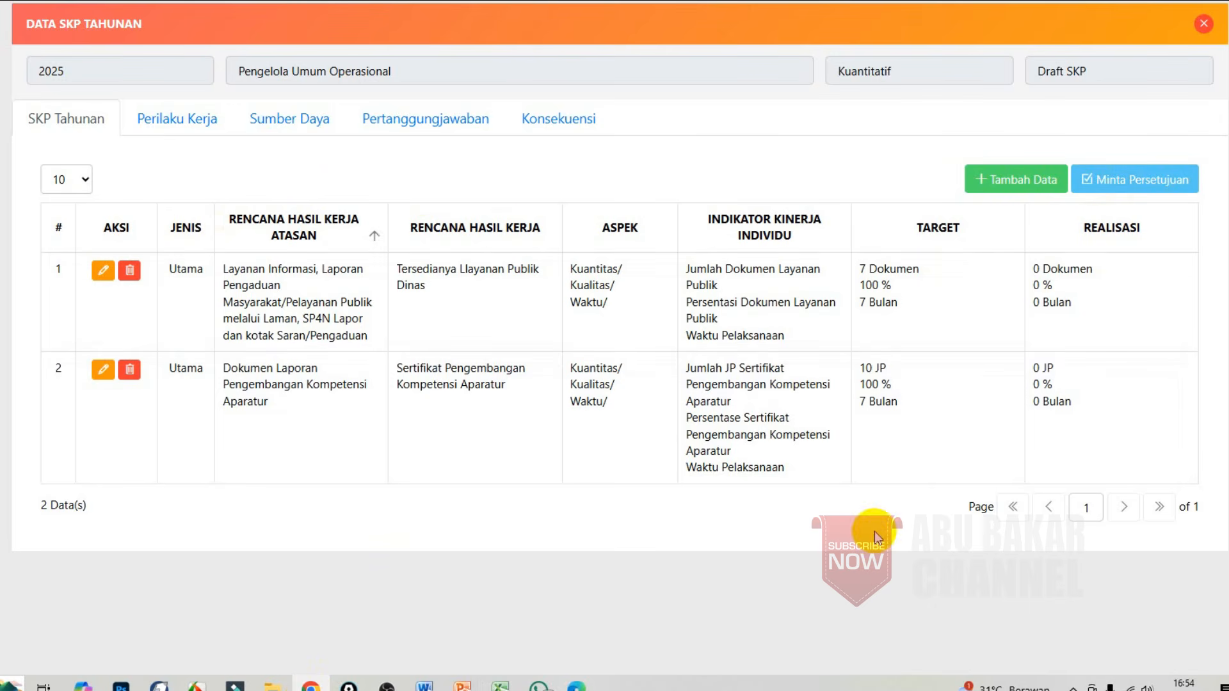
click(1152, 192)
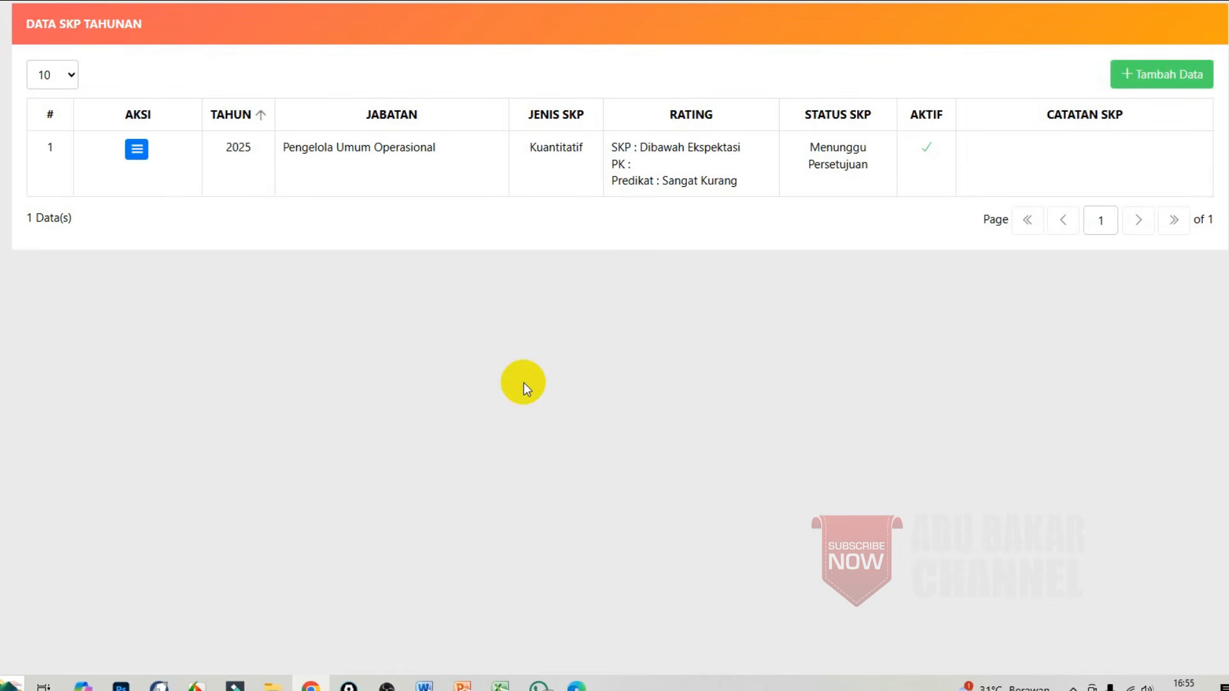